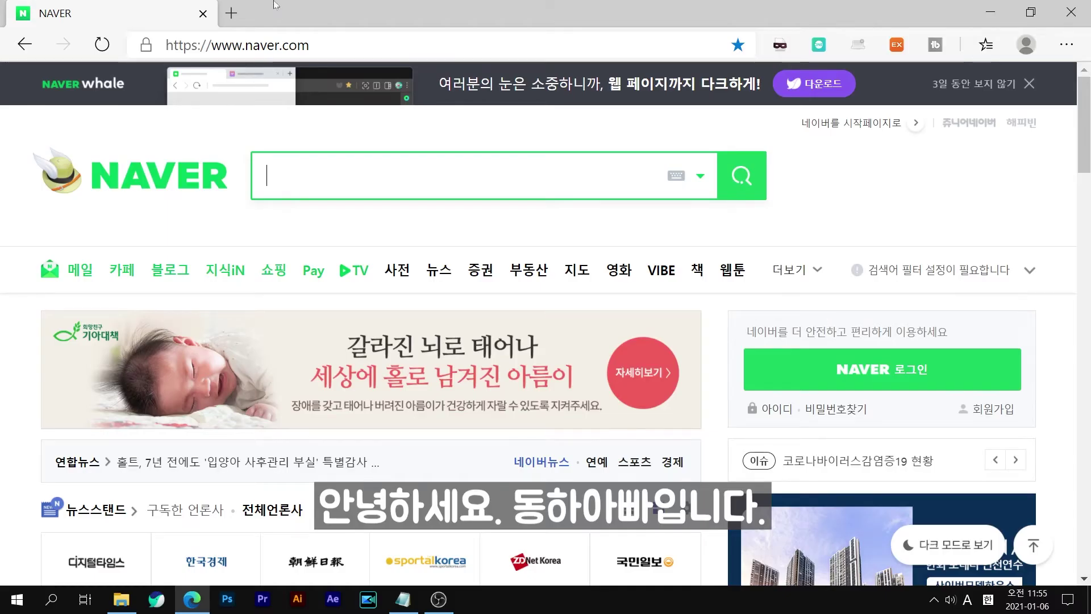
left_click(272, 46)
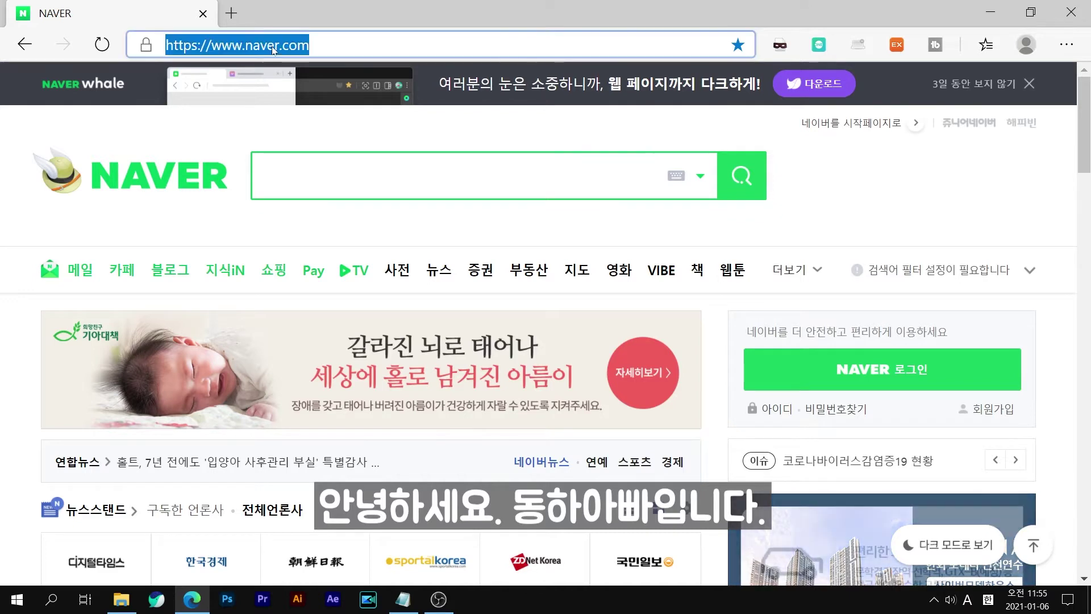
type("http://bit.ly/2LomXye")
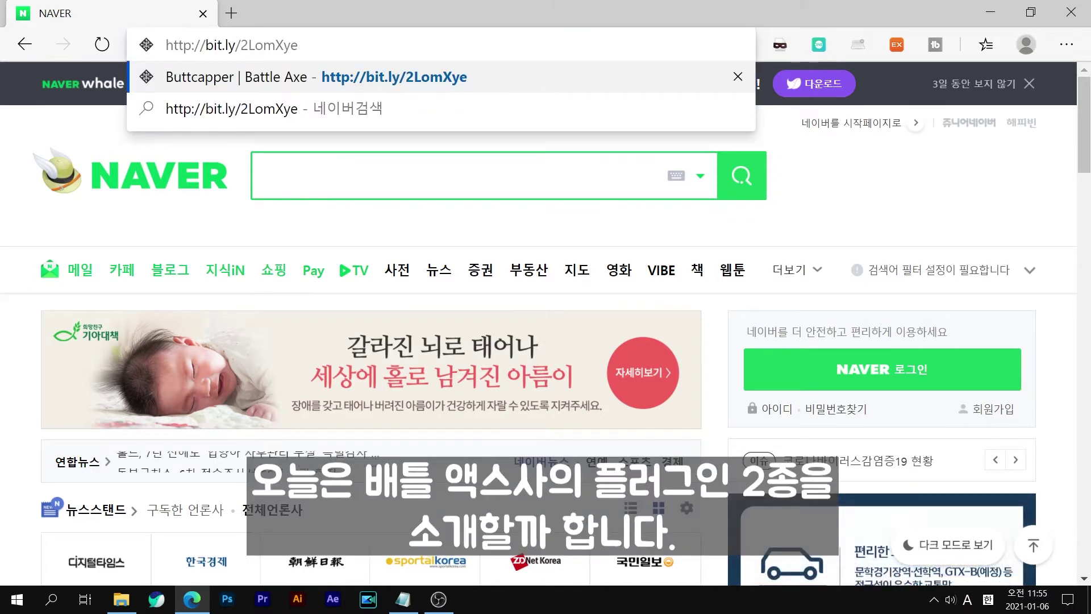
key("Return")
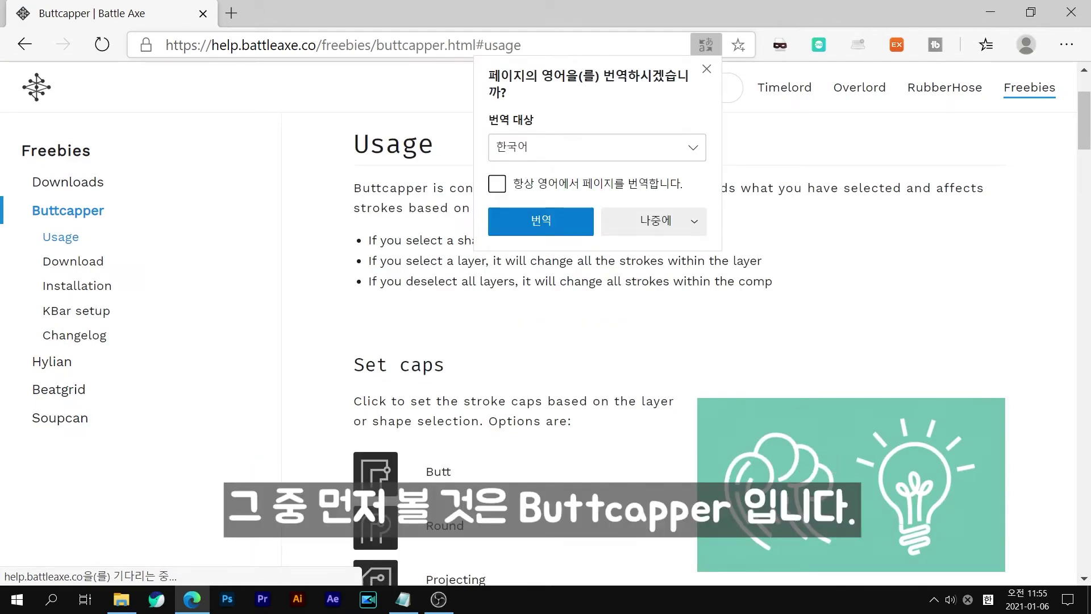
Dismiss the translation offer, download Buttcapper.zip, and show the Downloads folder in File Explorer.
left_click(771, 185)
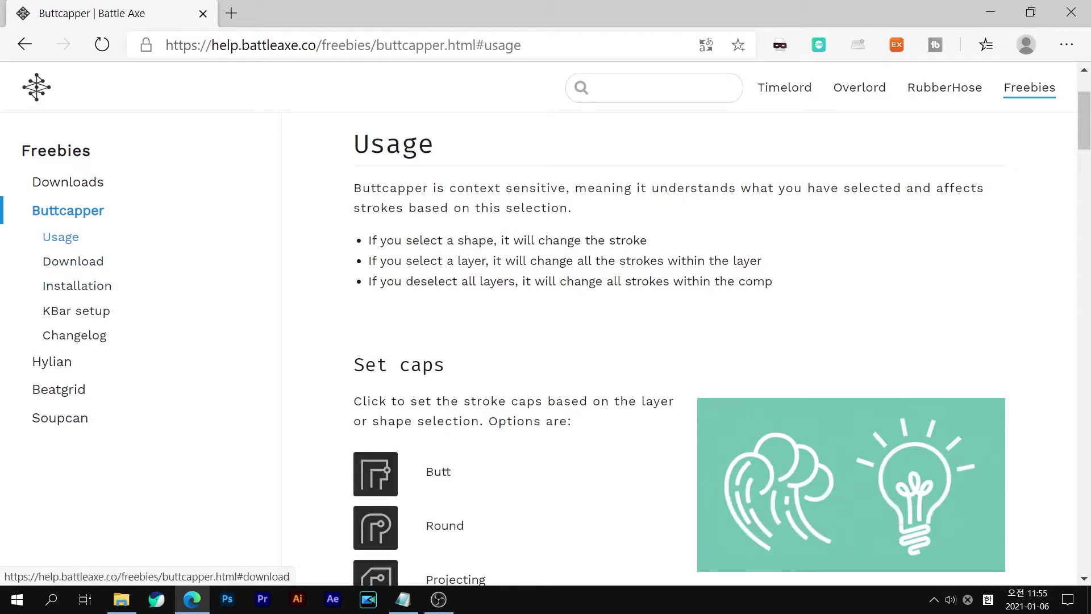
scroll(46, 282, "down", 3)
scroll(458, 282, "down", 4)
scroll(458, 282, "down", 2)
scroll(458, 282, "down", 5)
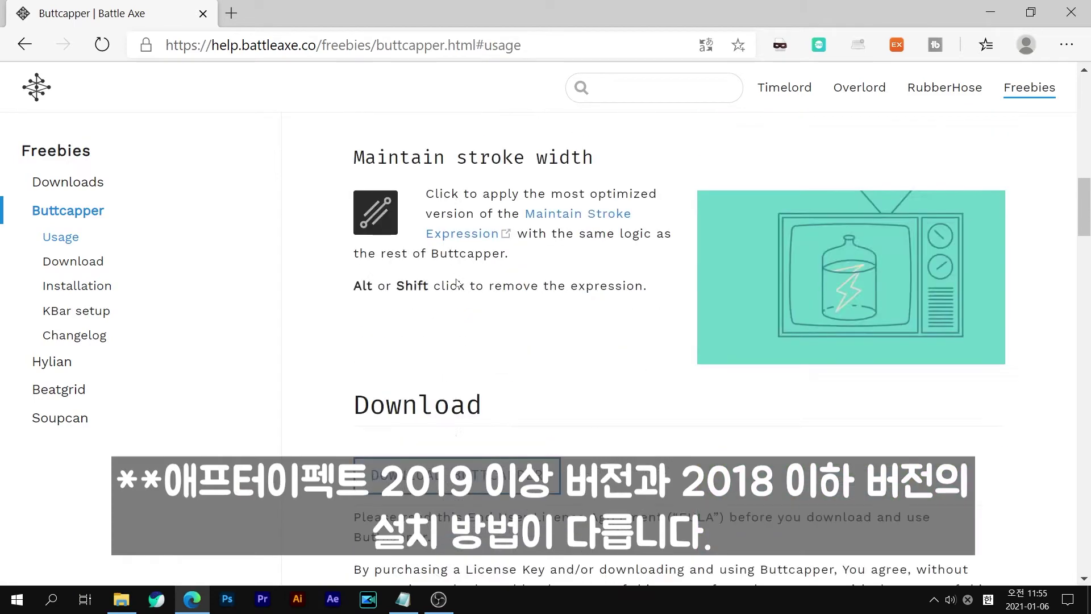
scroll(458, 283, "down", 3)
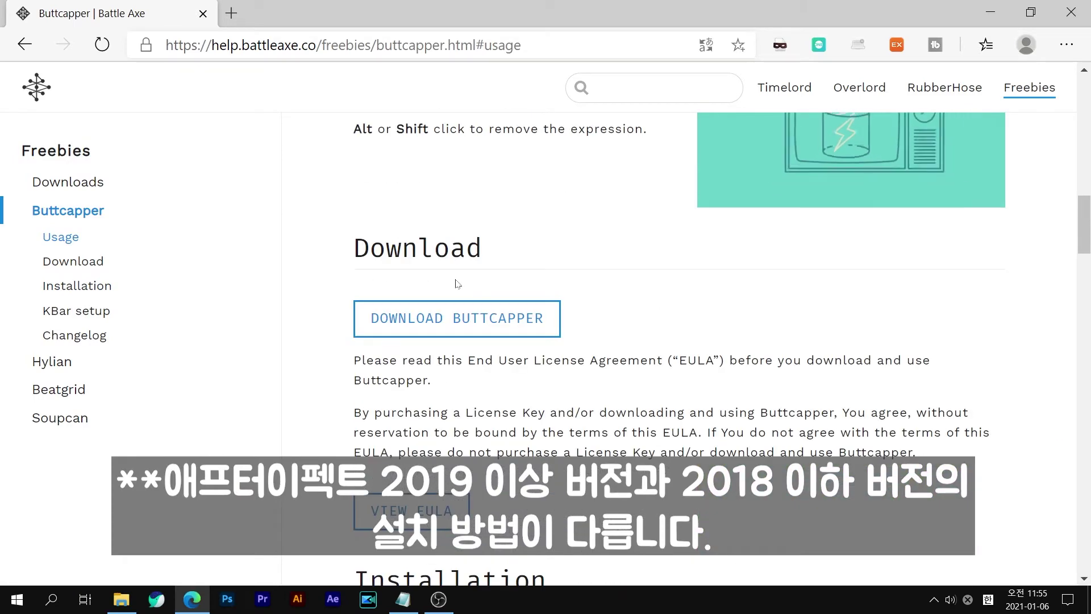
left_click(449, 329)
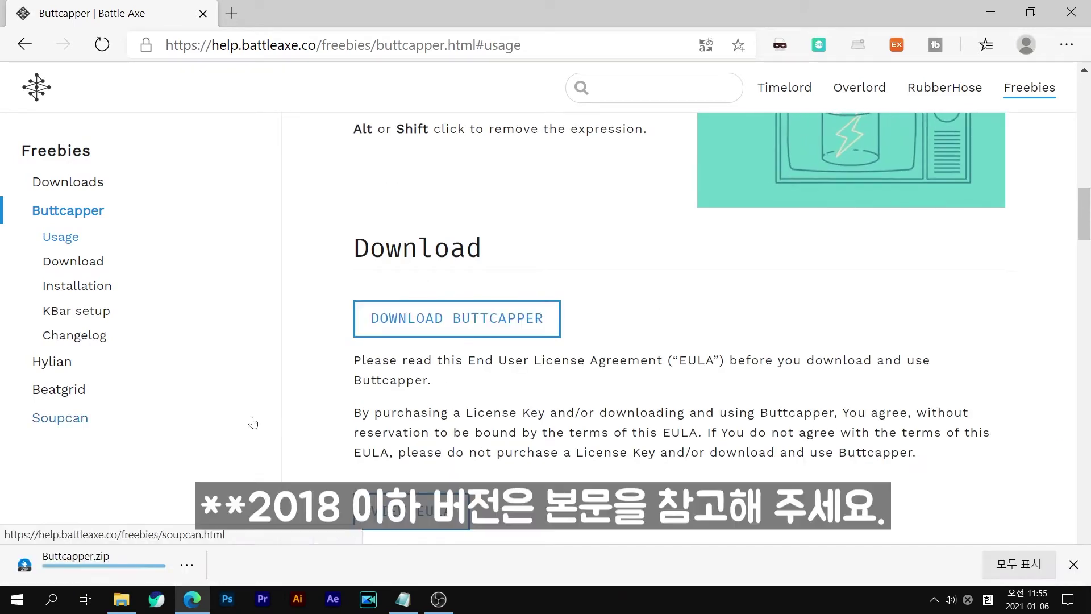
left_click(126, 608)
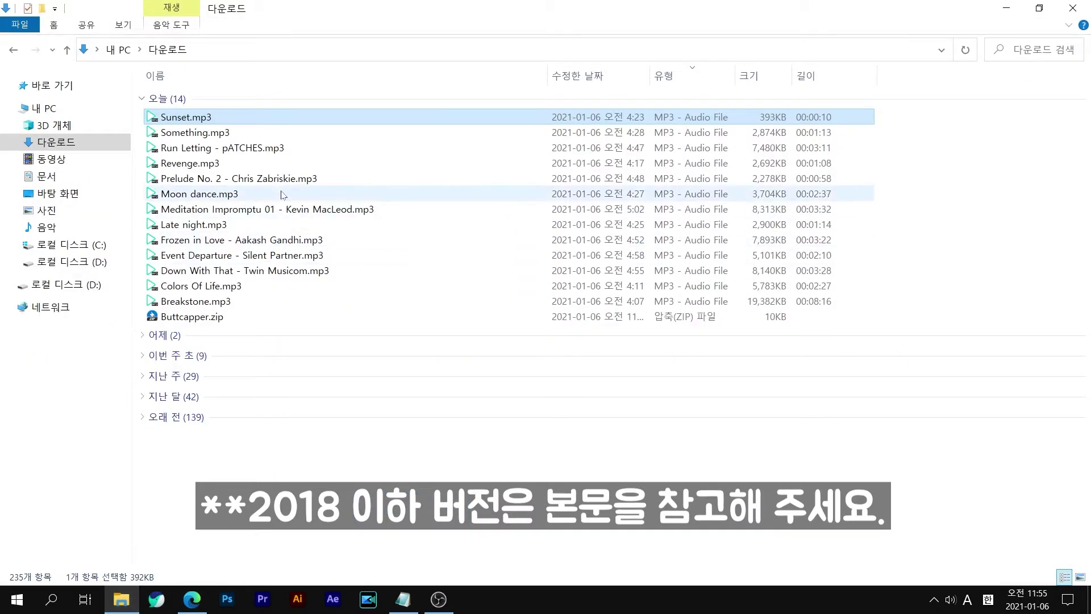
Show the Downloads folder contents as large icons.
left_click(187, 317)
right_click(988, 231)
mouse_move(986, 256)
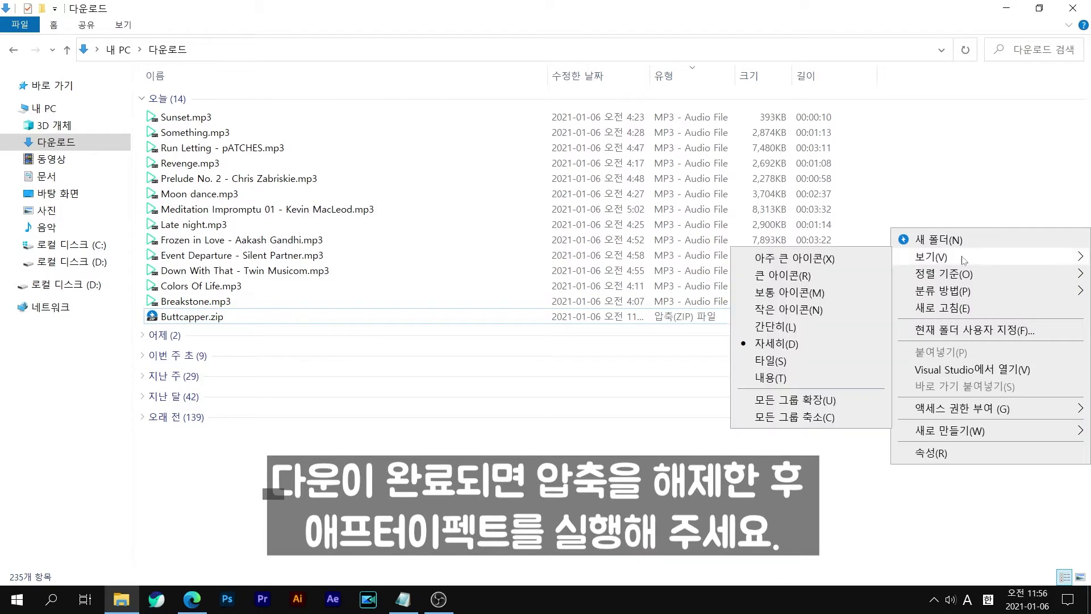
left_click(811, 274)
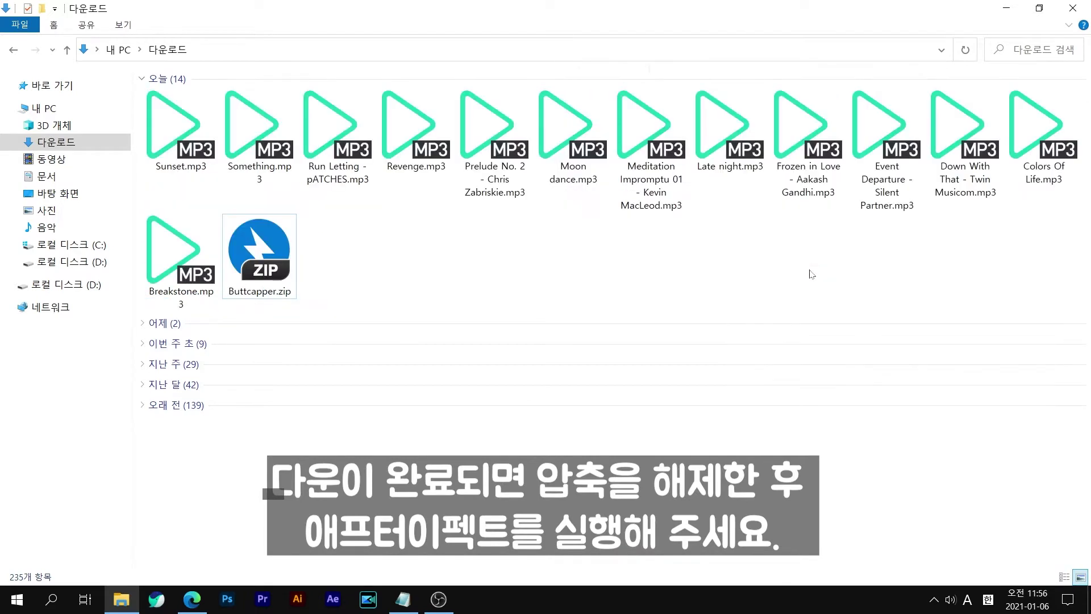
Extract Buttcapper.zip into a new Buttcapper folder.
left_click(242, 267)
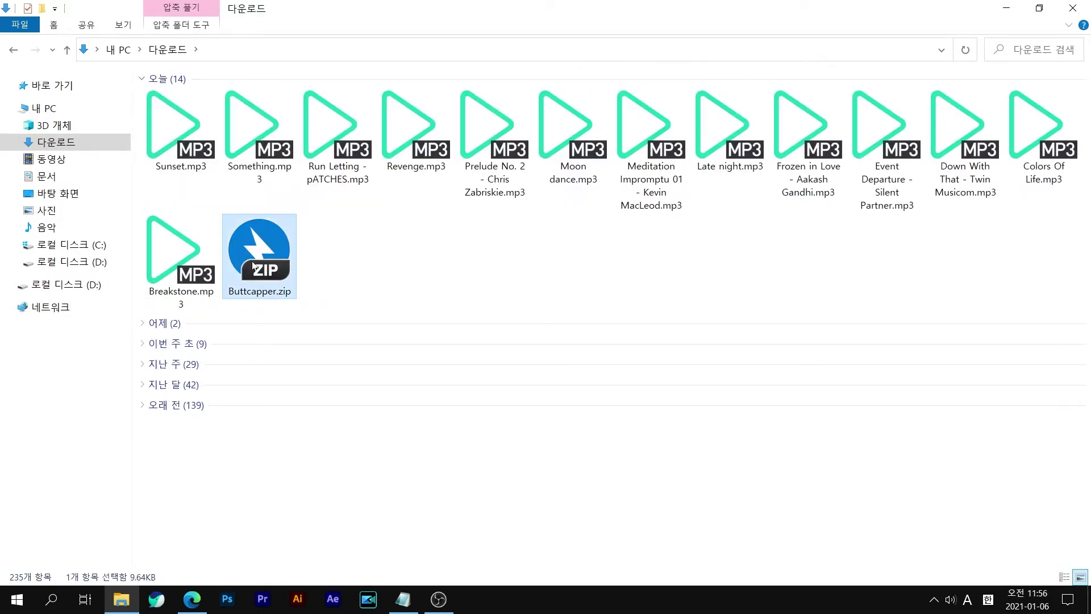
right_click(253, 266)
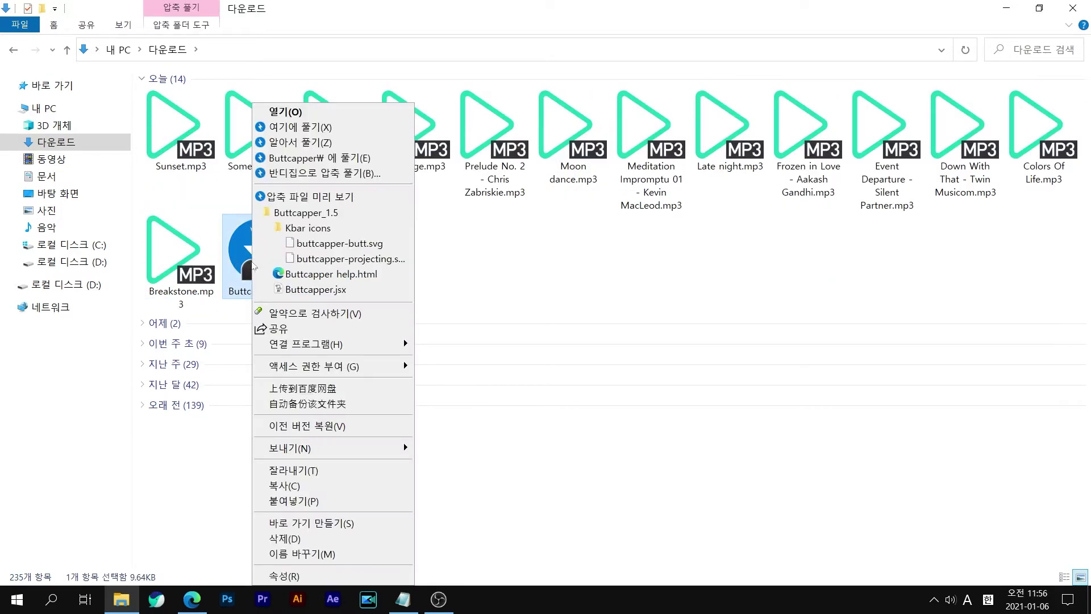
left_click(334, 159)
left_click(679, 438)
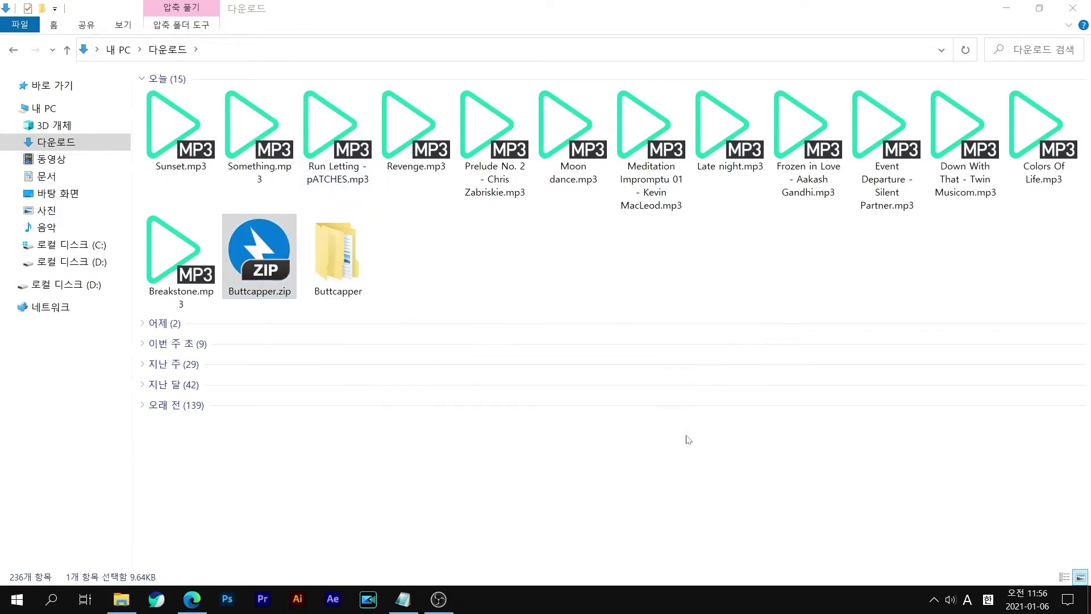
Open the Buttcapper folder and then its Buttcapper_1.5 subfolder.
left_click(367, 258)
double_click(334, 276)
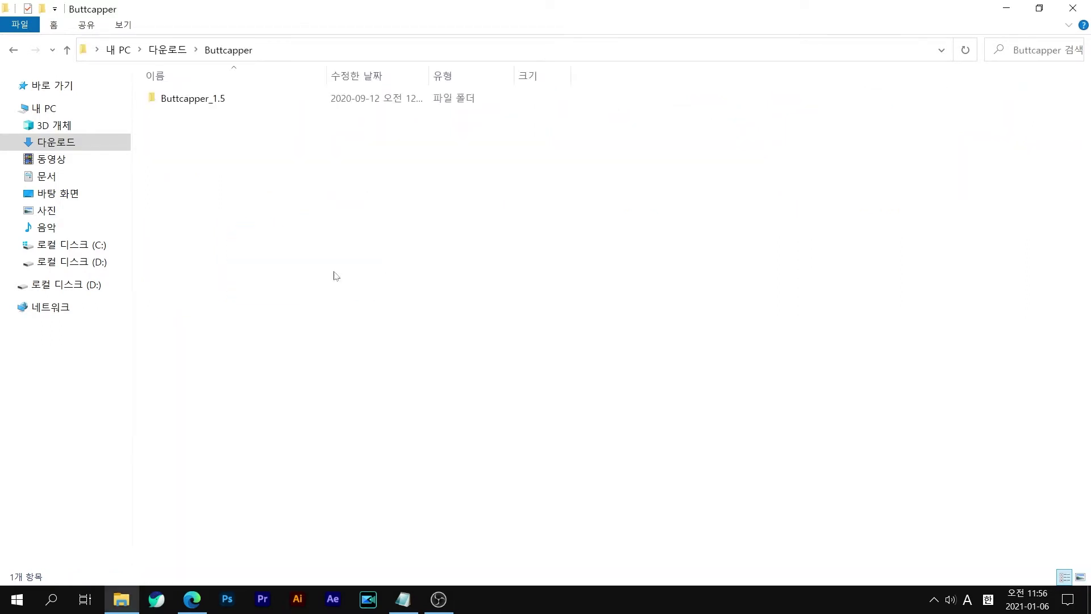
double_click(205, 99)
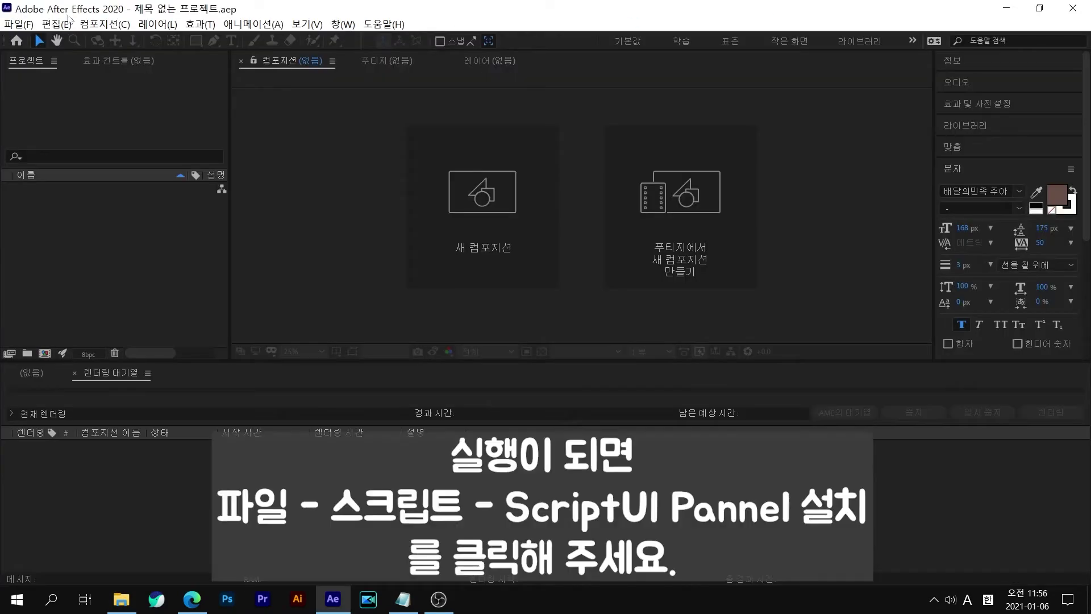
Install Buttcapper.jsx from Downloads > Buttcapper > Buttcapper_1.5 via File > Scripts > Install ScriptUI Panel.
left_click(18, 25)
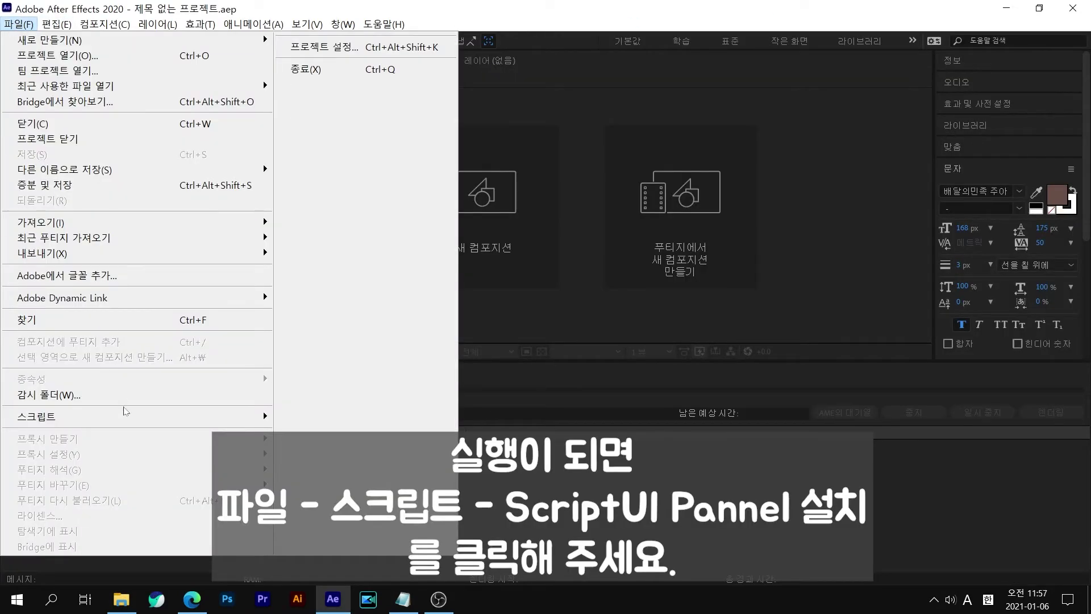
mouse_move(165, 416)
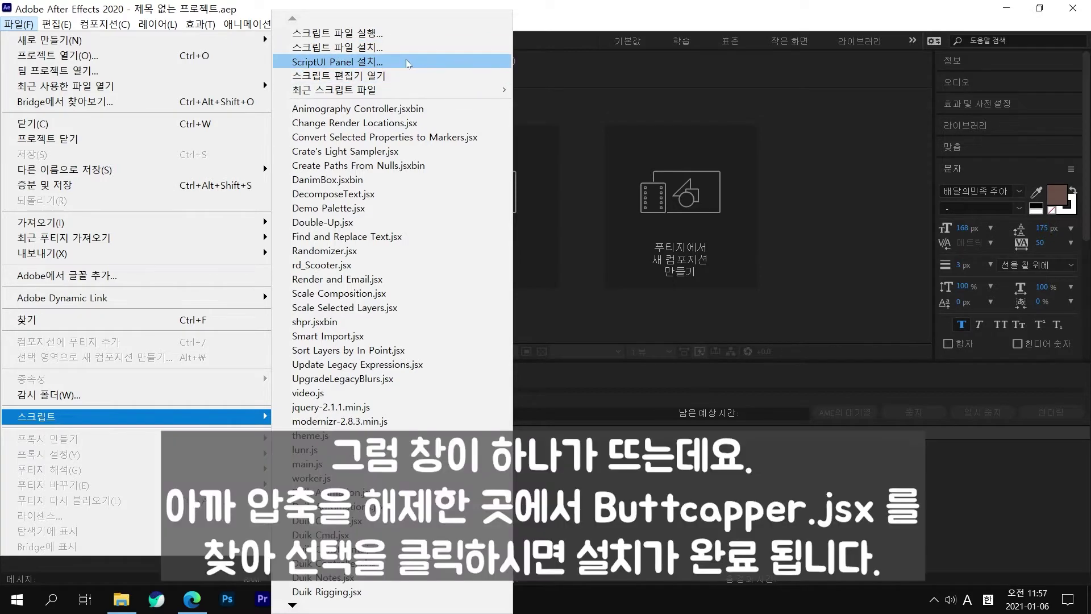
left_click(367, 63)
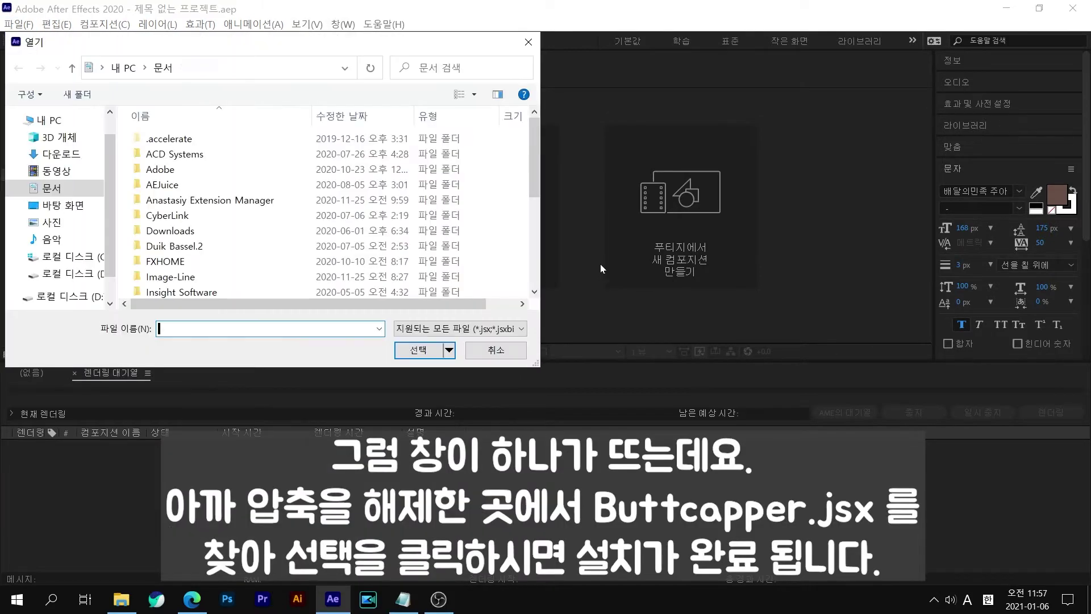
left_click(61, 152)
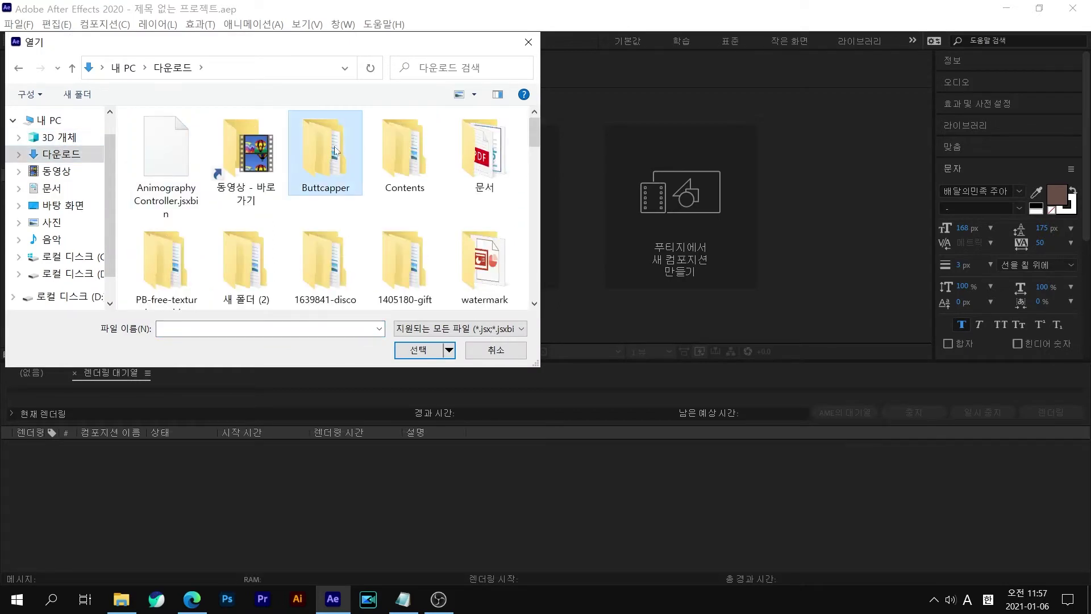
double_click(325, 162)
double_click(177, 139)
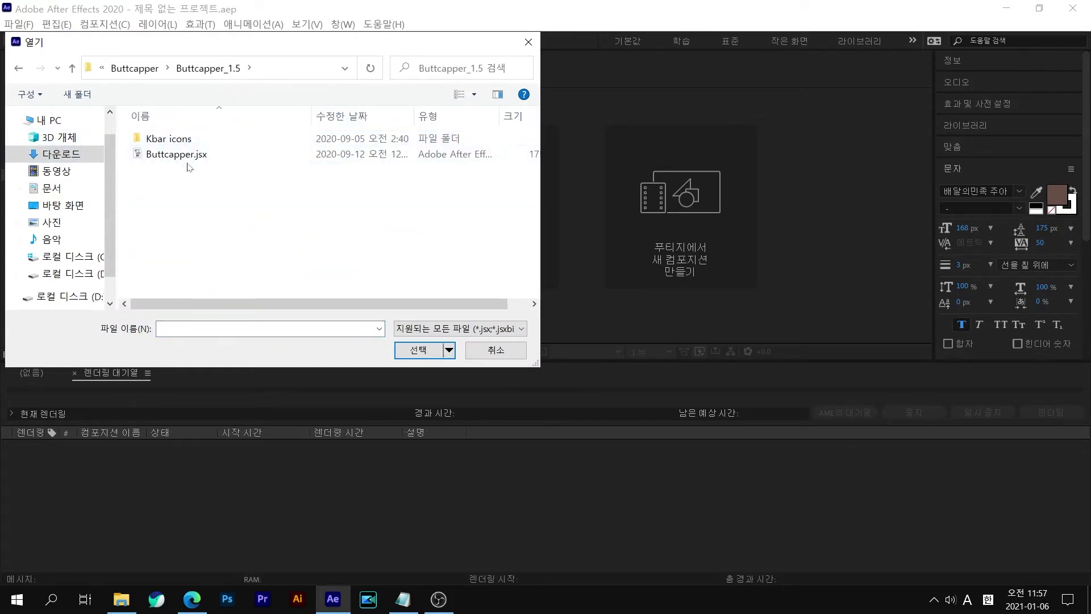
double_click(181, 153)
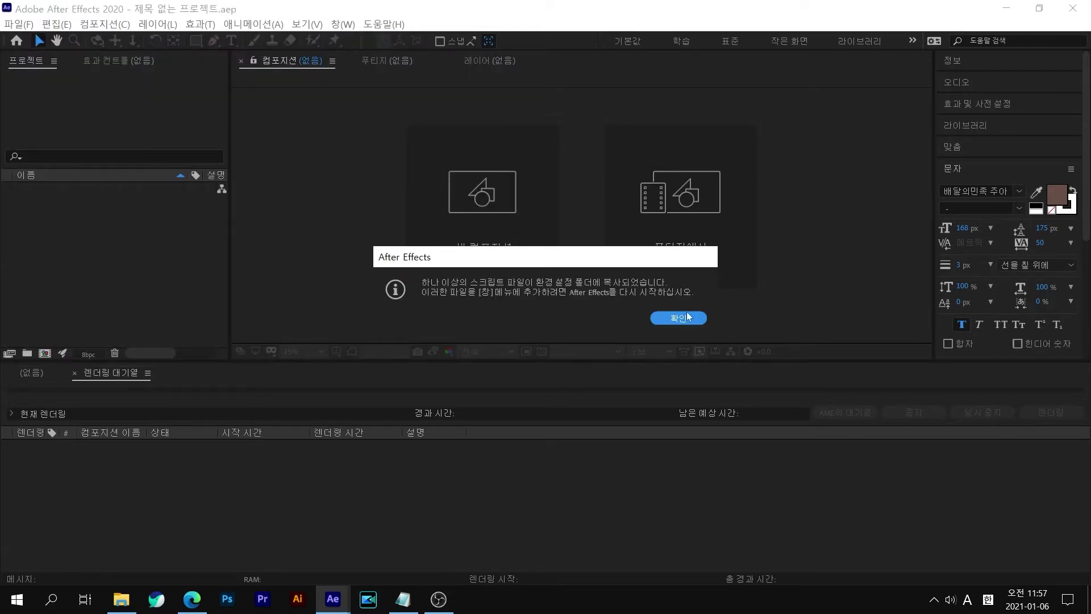
Restart After Effects and create a new empty composition.
left_click(684, 318)
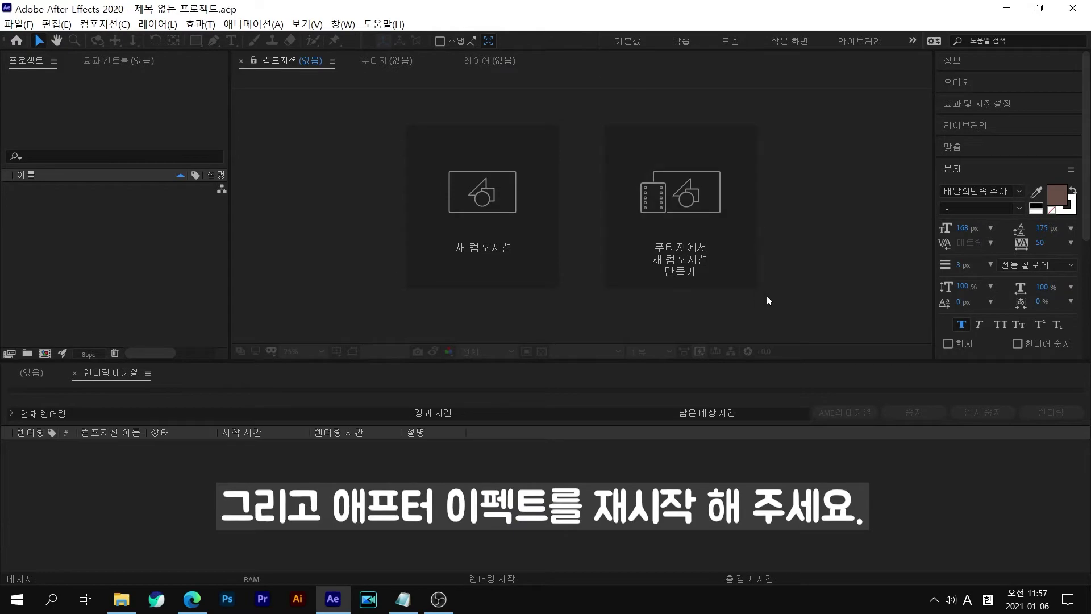
left_click(1073, 8)
left_click(333, 599)
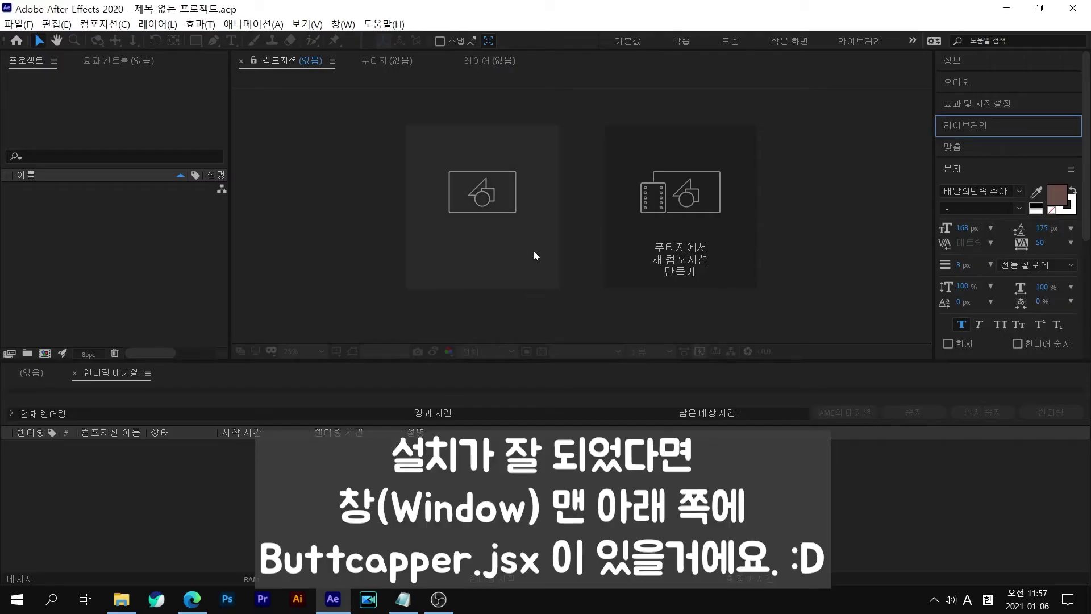
left_click(532, 220)
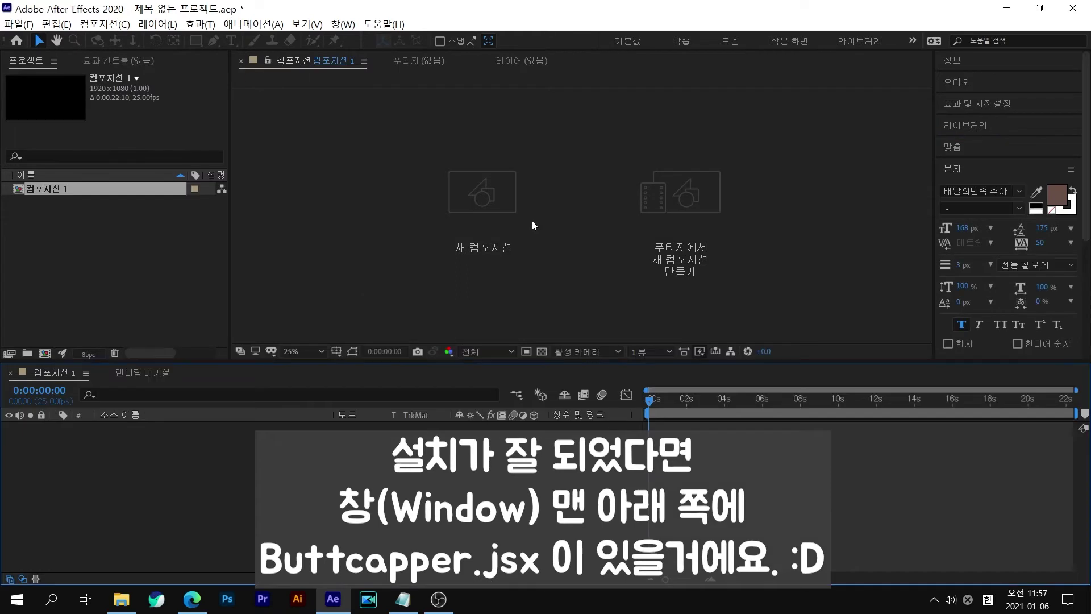
Open the Buttcapper.jsx panel from the Window menu's script list.
left_click(344, 24)
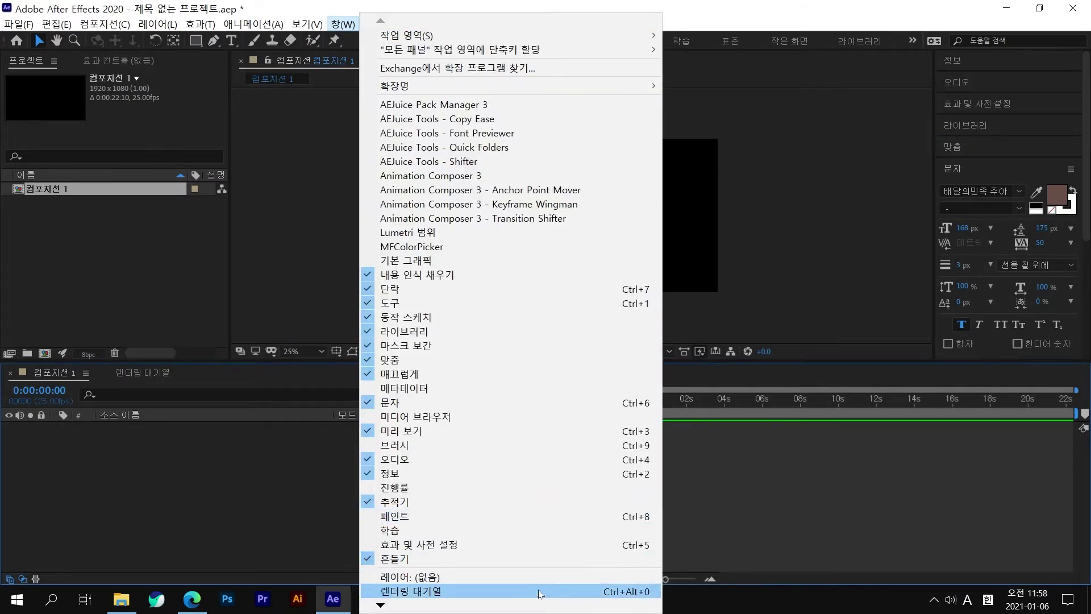
scroll(543, 603, "down", 1)
scroll(543, 609, "down", 5)
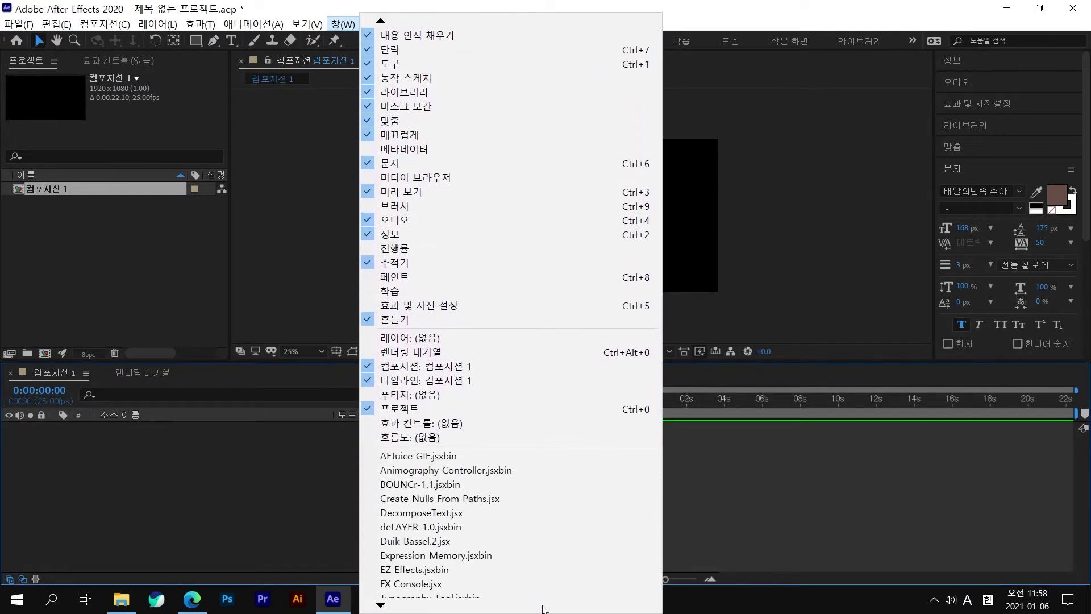
left_click(433, 587)
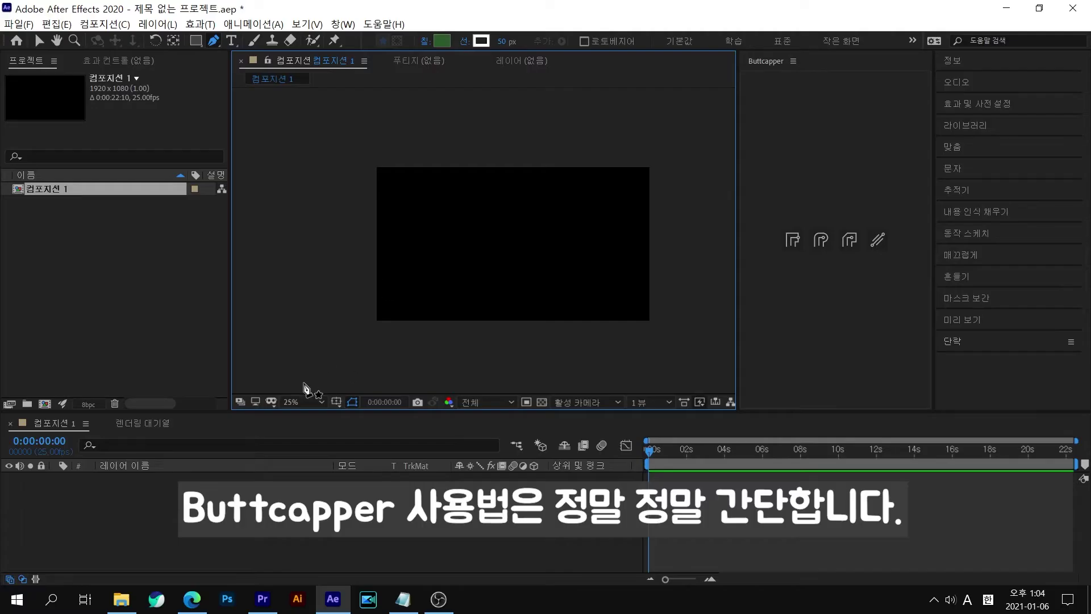
At Fit zoom, pen a six-point zigzag shape layer and open its Fill Options.
left_click(307, 398)
left_click(361, 152)
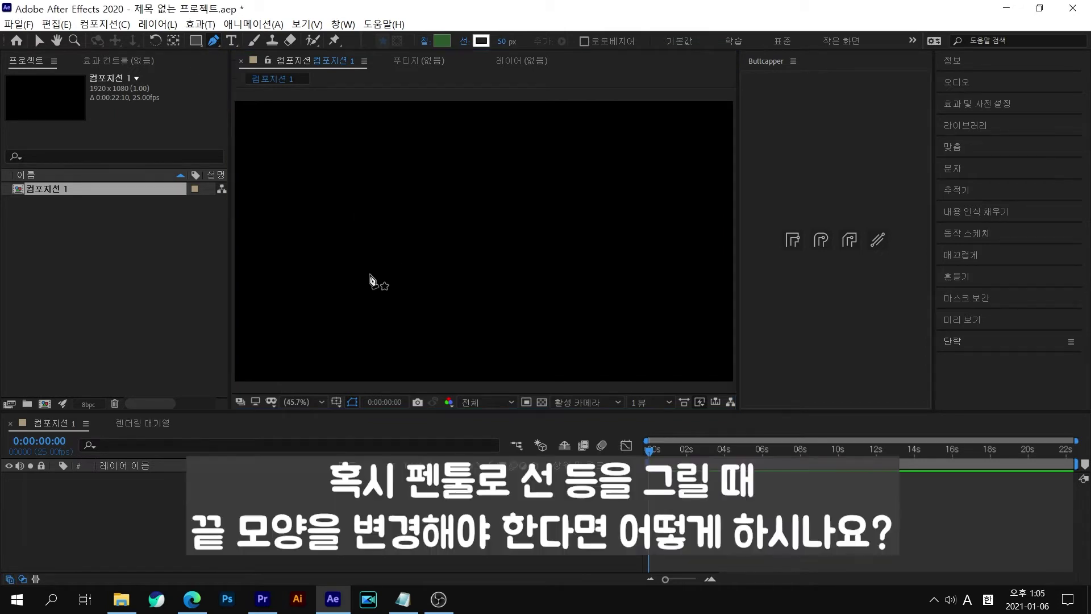
left_click(362, 298)
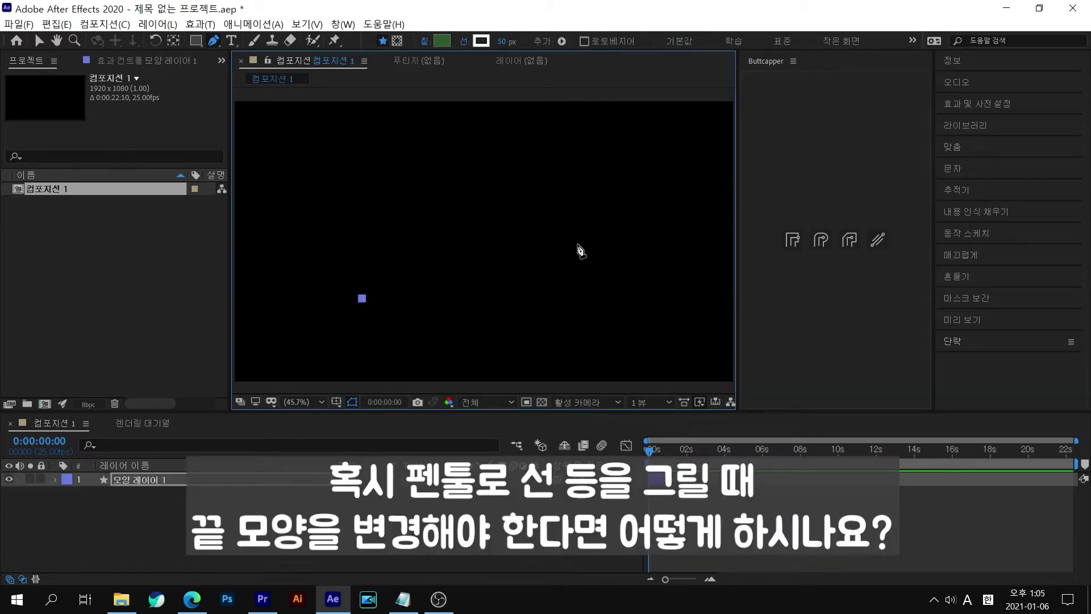
left_click(466, 252)
left_click(509, 297)
left_click(535, 251)
left_click(607, 306)
left_click(669, 247)
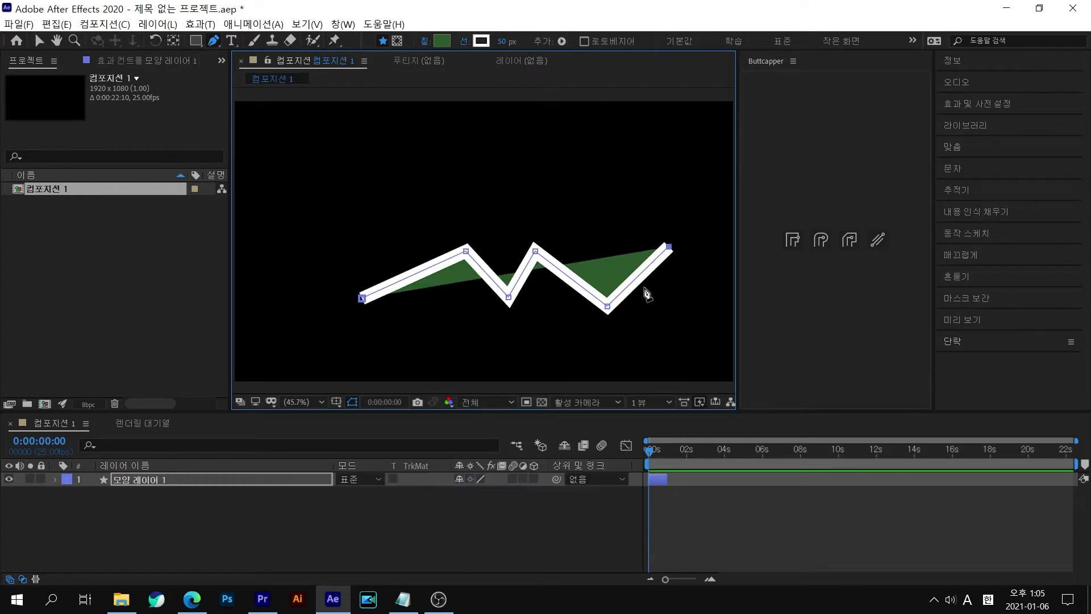
left_click(424, 41)
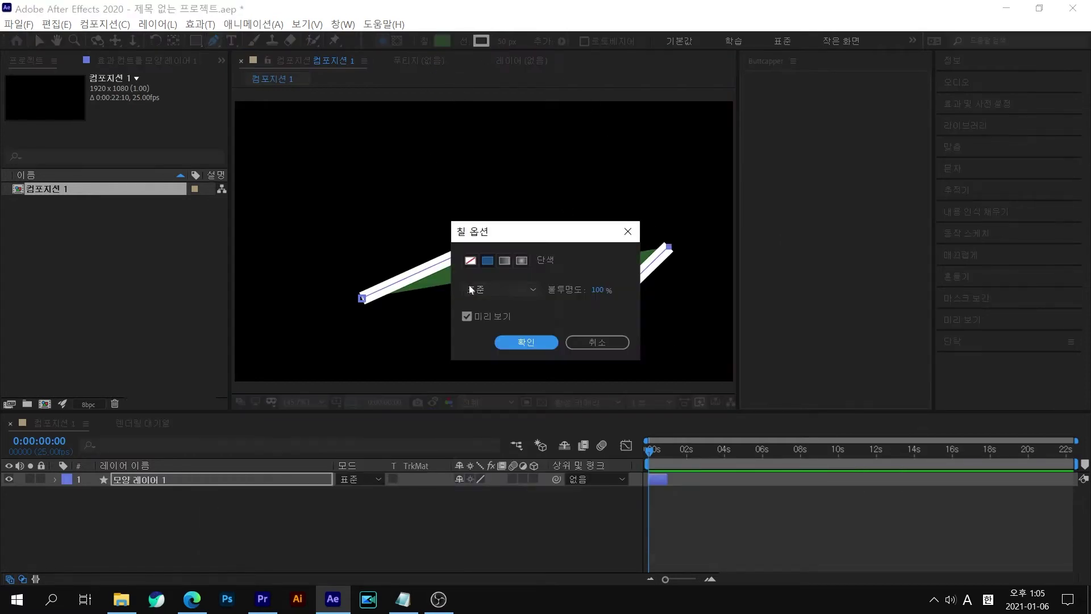
Set the zigzag's fill to None and expand Contents > 모양 1 > 선 1 stroke properties.
left_click(471, 261)
left_click(522, 343)
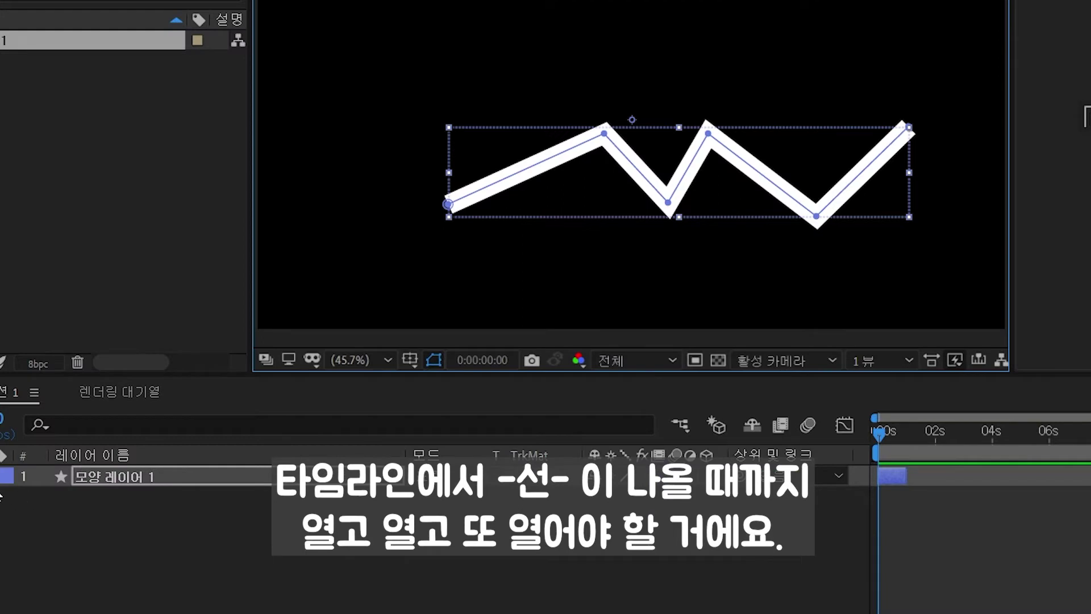
left_click(2, 476)
left_click(9, 498)
left_click(30, 518)
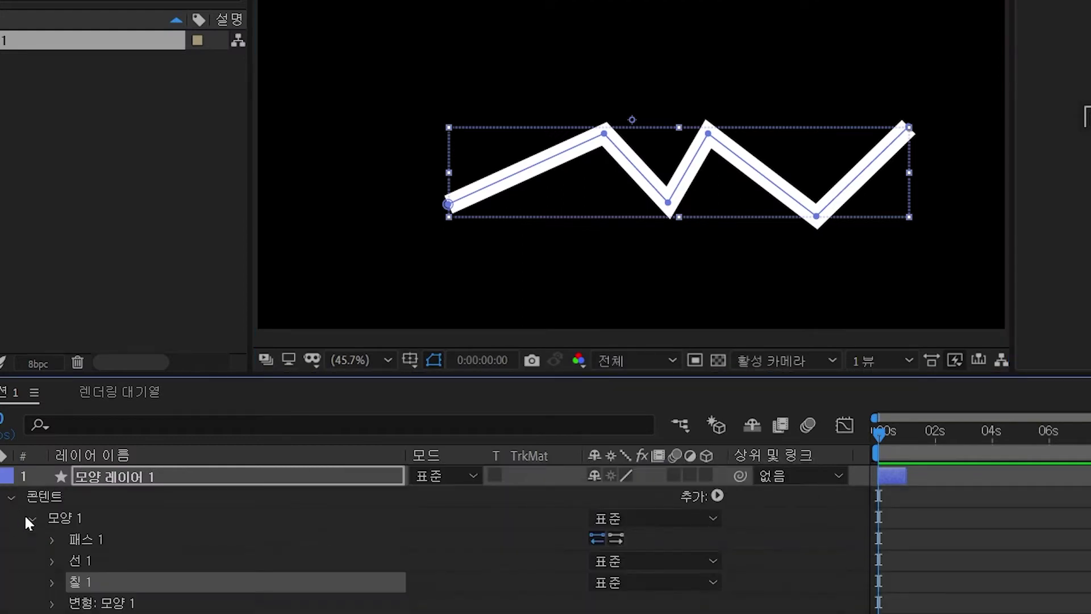
left_click(53, 561)
scroll(455, 560, "down", 3)
scroll(502, 588, "down", 2)
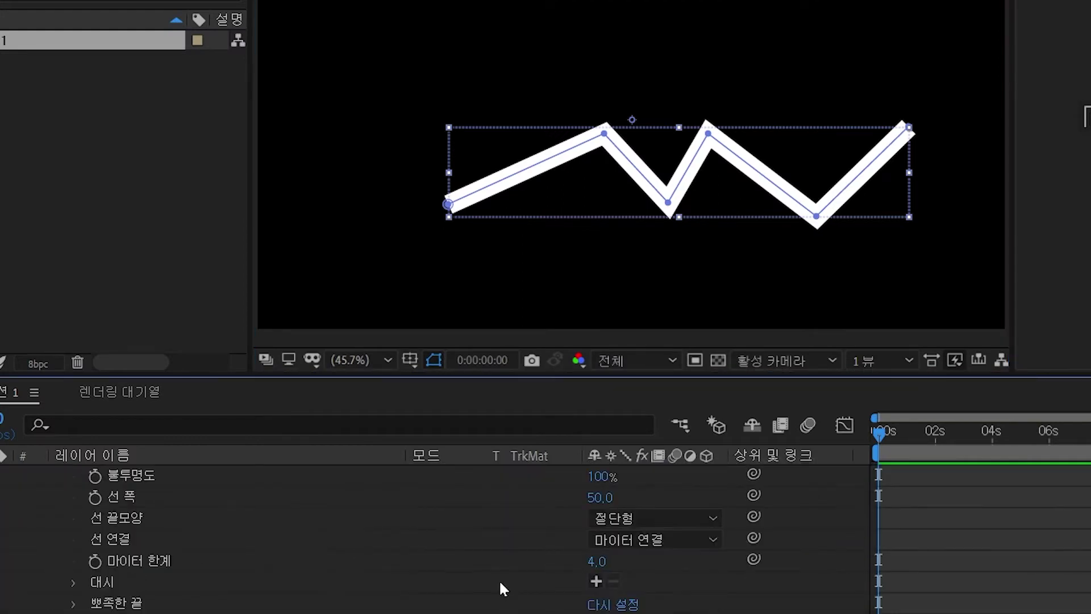
Zoomed on the zigzag's end, switch Line Cap to Round, then Projecting, then back to Butt.
left_click(141, 522)
left_click(604, 518)
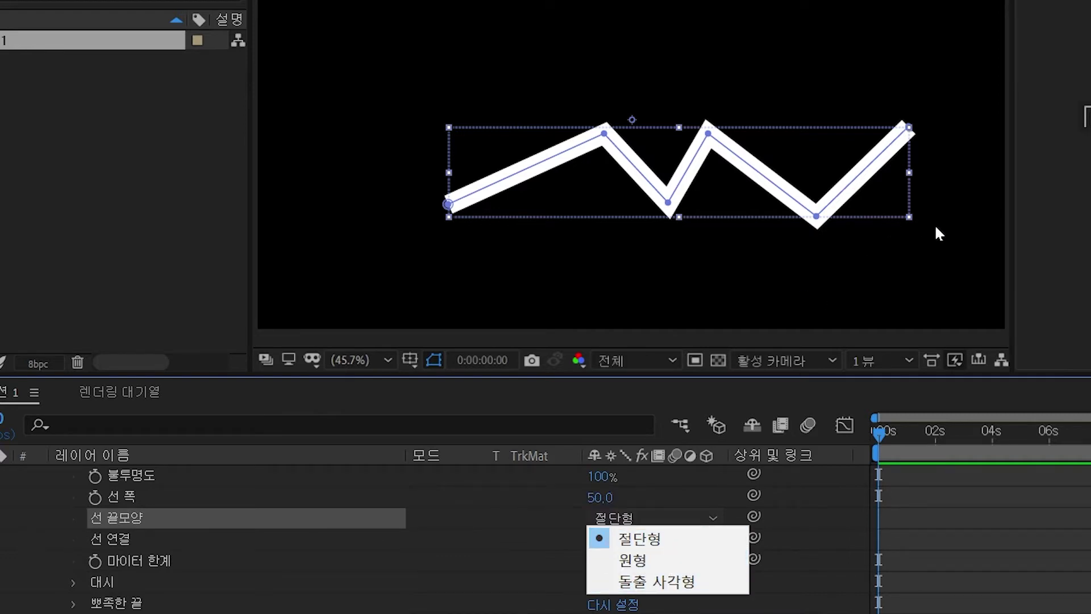
left_click(448, 548)
key("slash")
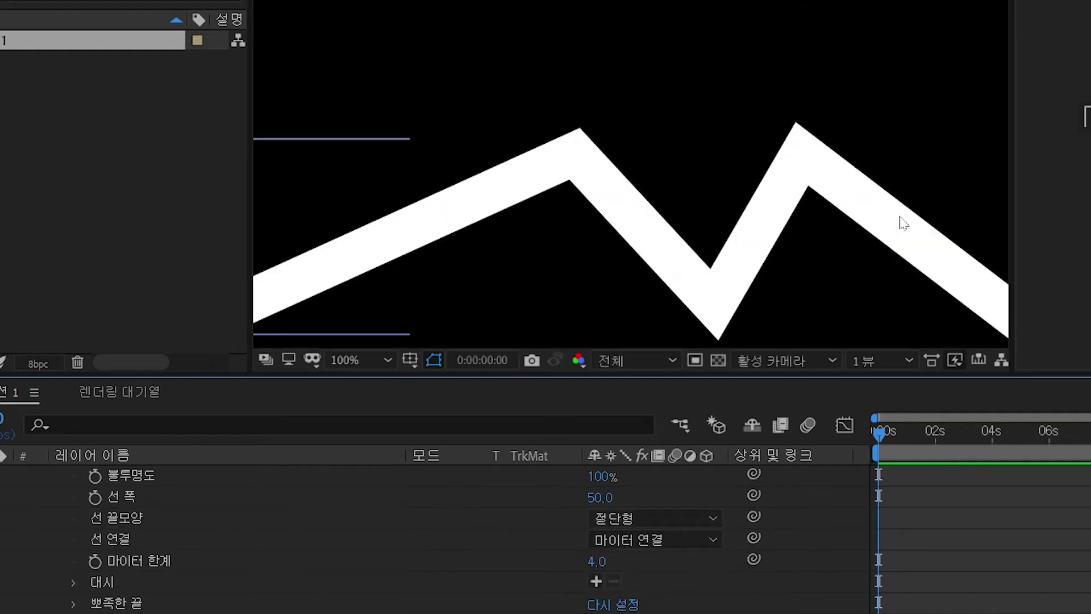
mouse_move(788, 234)
left_mouse_down()
mouse_move(587, 233)
mouse_move(224, 191)
left_mouse_up()
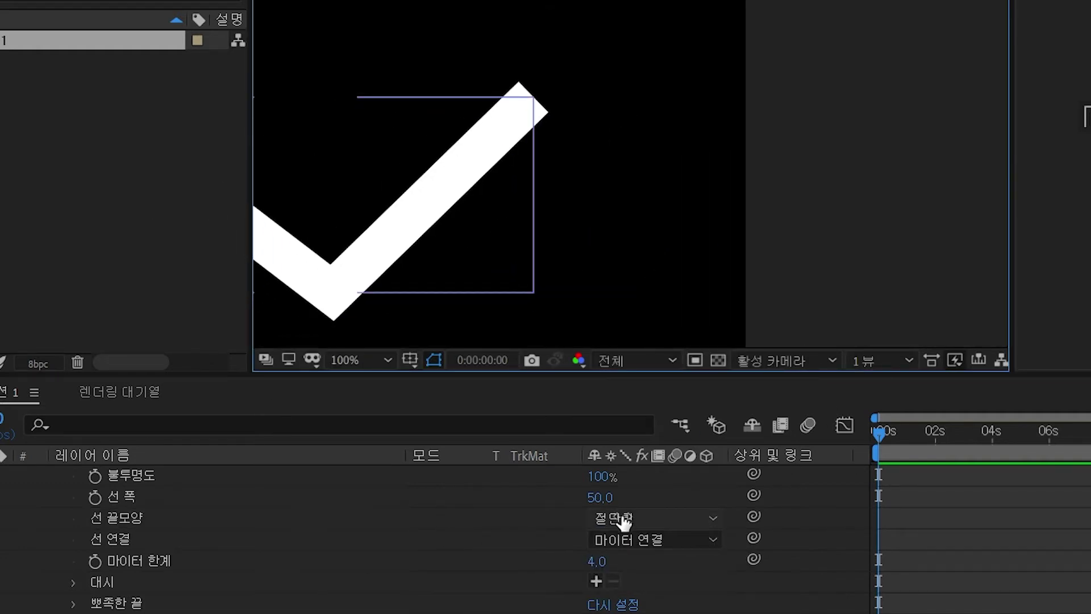
left_click(622, 517)
left_click(656, 560)
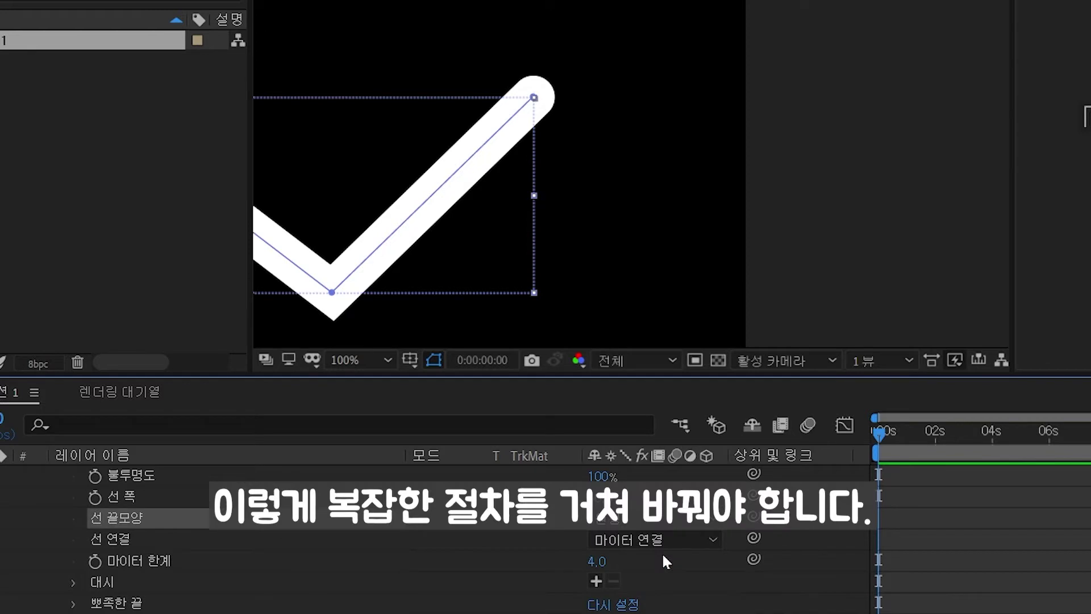
left_click(664, 520)
left_click(662, 579)
left_click(671, 519)
left_click(679, 539)
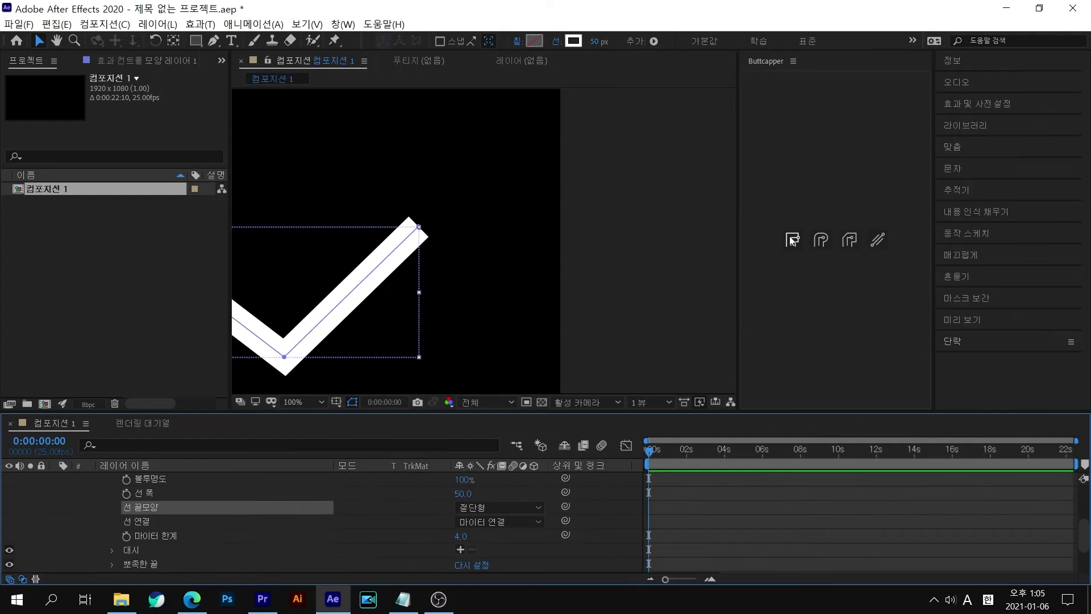
Use the Buttcapper panel buttons to give the zigzag round caps, then butt caps again.
left_click(816, 243)
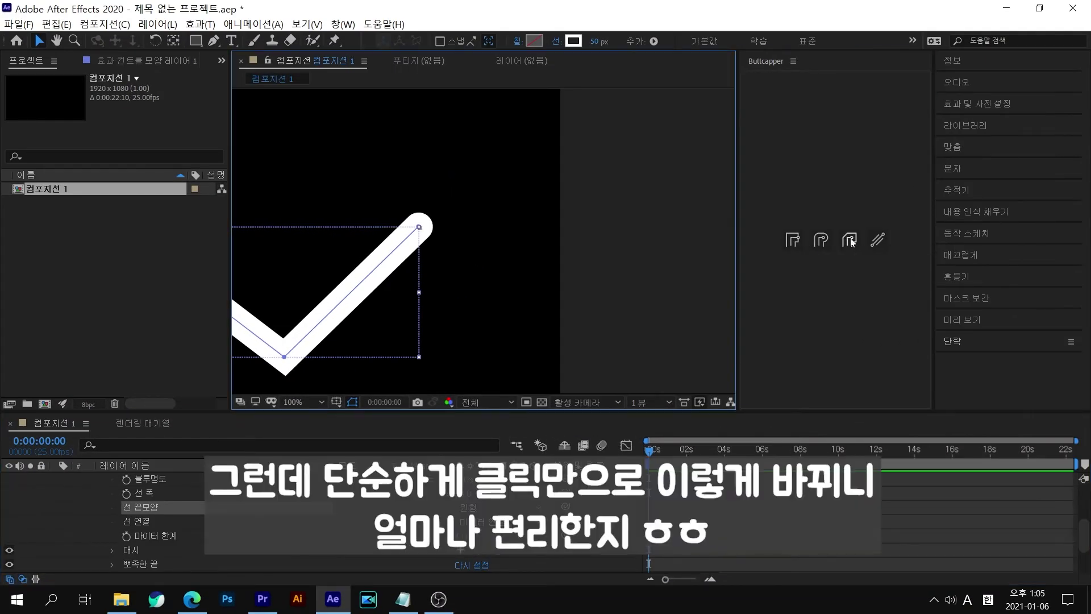
left_click(791, 241)
scroll(115, 518, "up", 2)
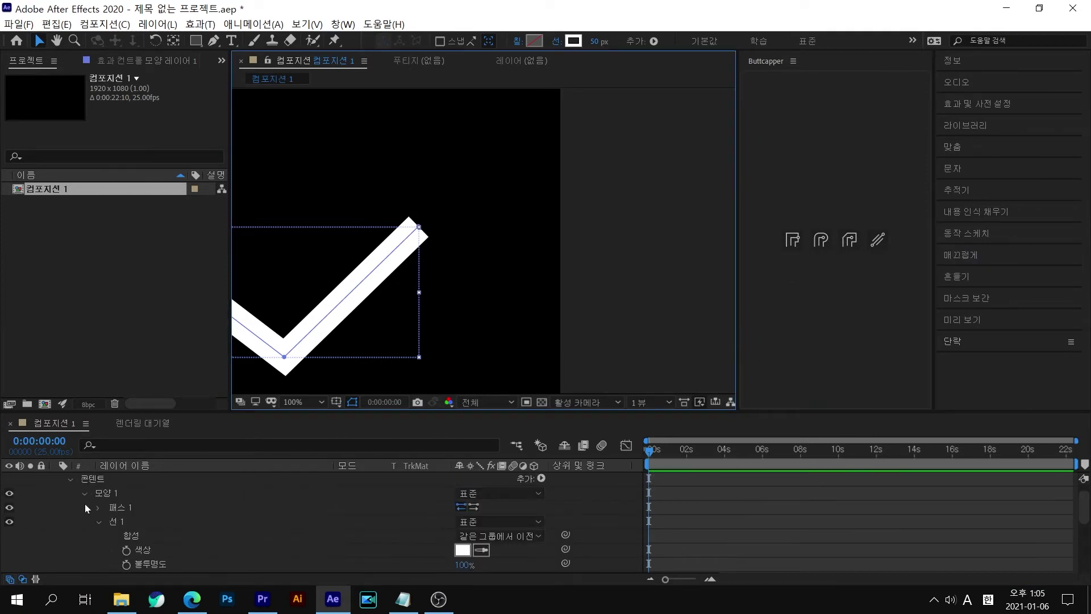
Delete the zigzag layer and re-center the empty composition in the viewer.
key("Delete")
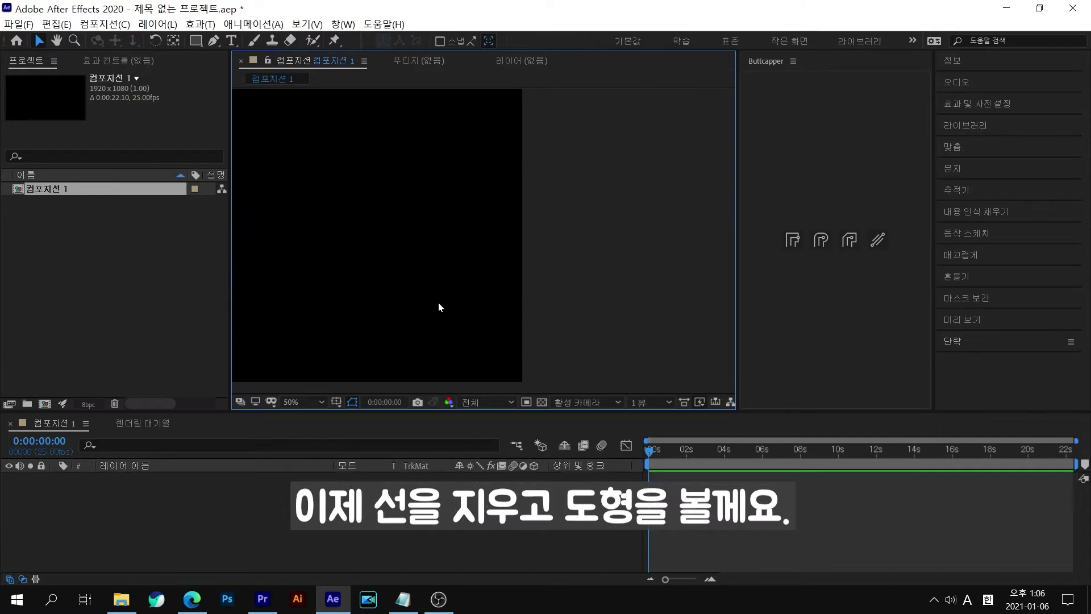
key("h")
mouse_move(388, 281)
left_mouse_down()
mouse_move(684, 297)
mouse_move(608, 269)
mouse_move(614, 295)
left_mouse_up()
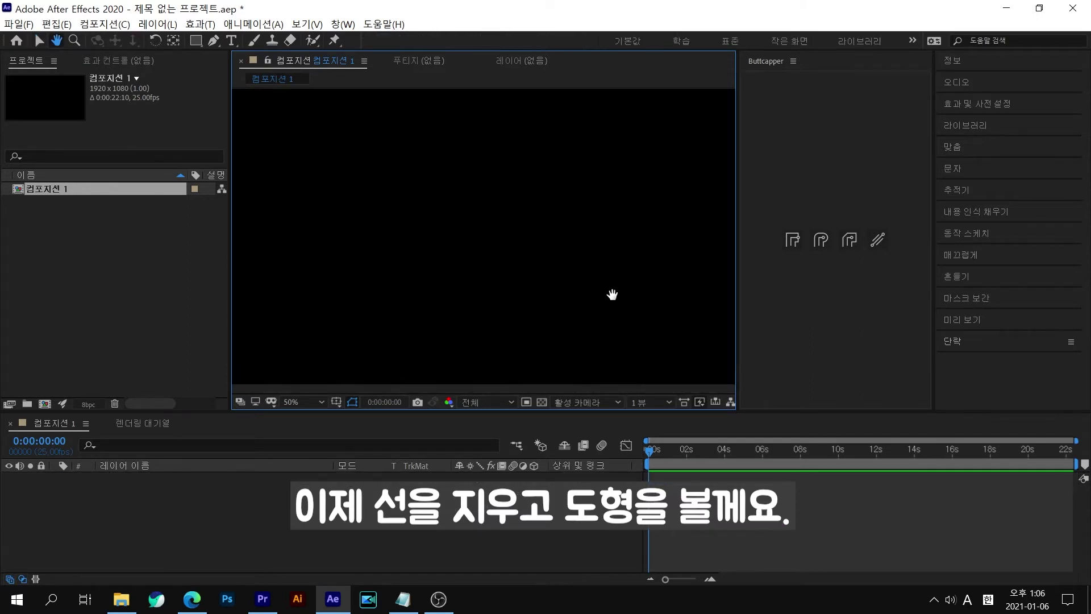
key("v")
left_click(425, 537)
left_click(483, 307)
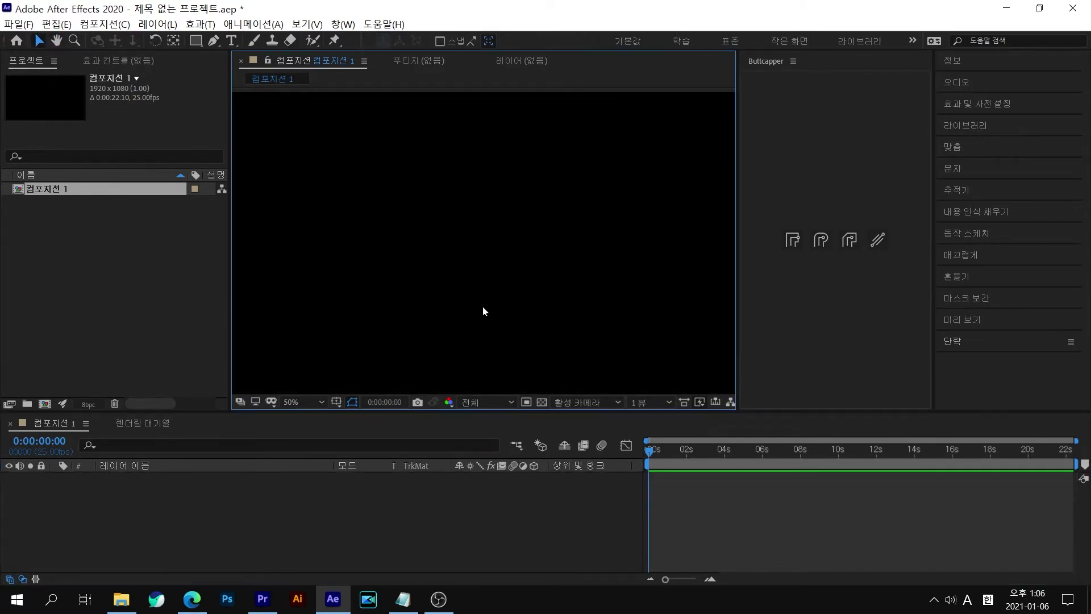
Draw a rectangle near the composition centre and expand its stroke properties.
left_click(195, 40)
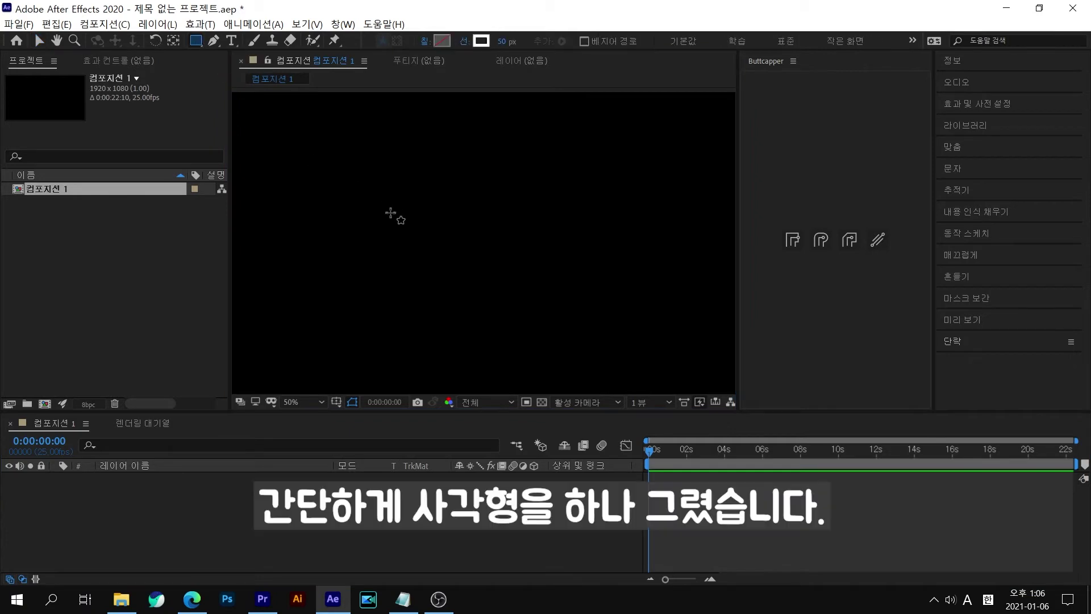
left_click_drag(392, 214, 547, 302)
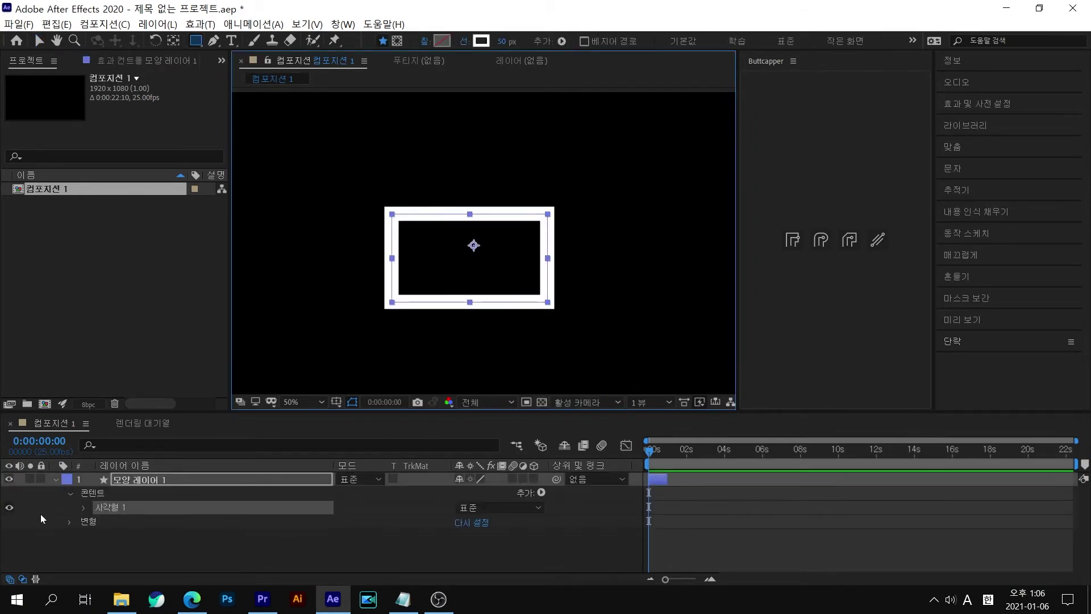
left_click(83, 507)
left_click(99, 536)
scroll(103, 541, "down", 2)
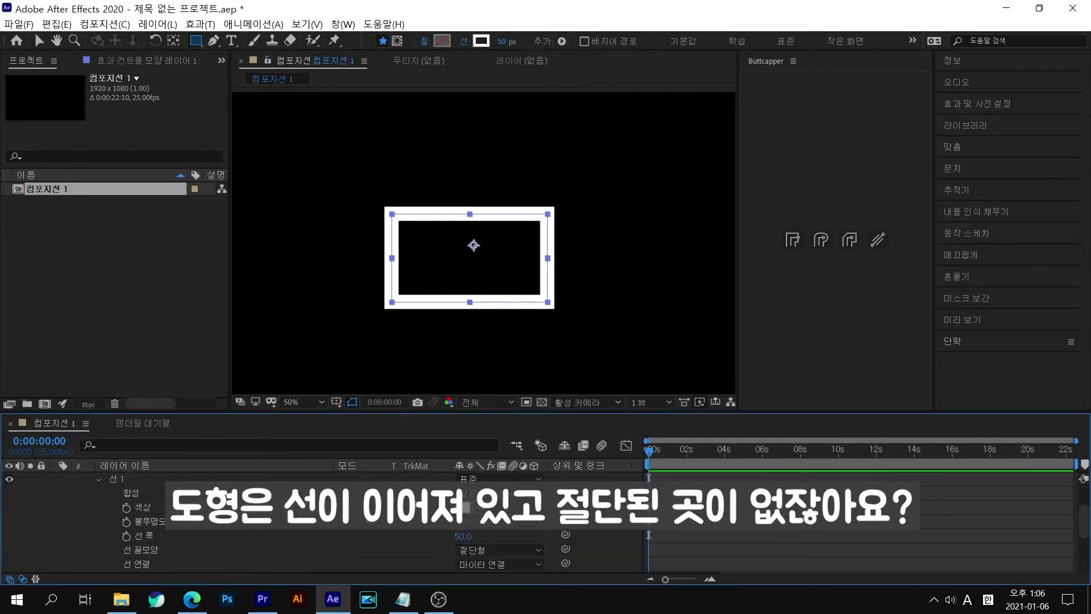
scroll(513, 540, "down", 2)
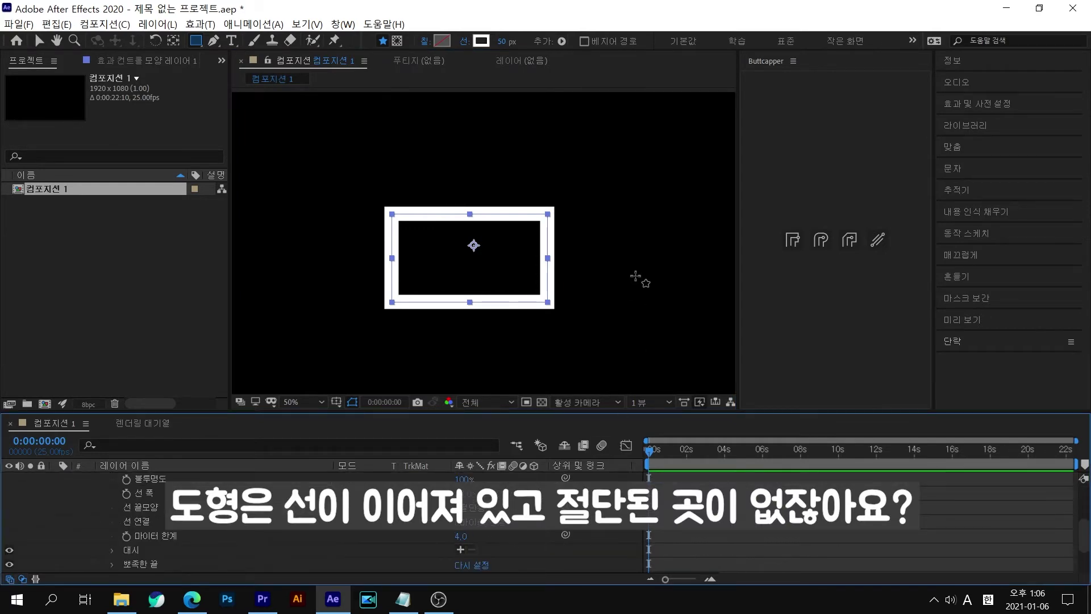
scroll(636, 275, "up", 2)
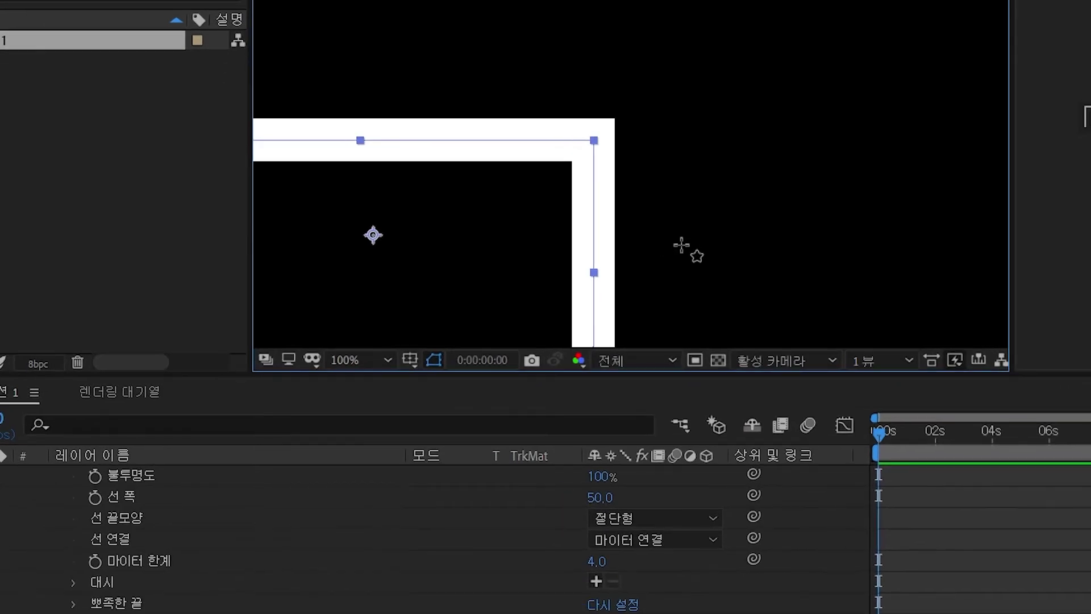
scroll(681, 246, "up", 1)
Give the rectangle projecting square caps and change its corner join from round to bevel.
left_click(646, 519)
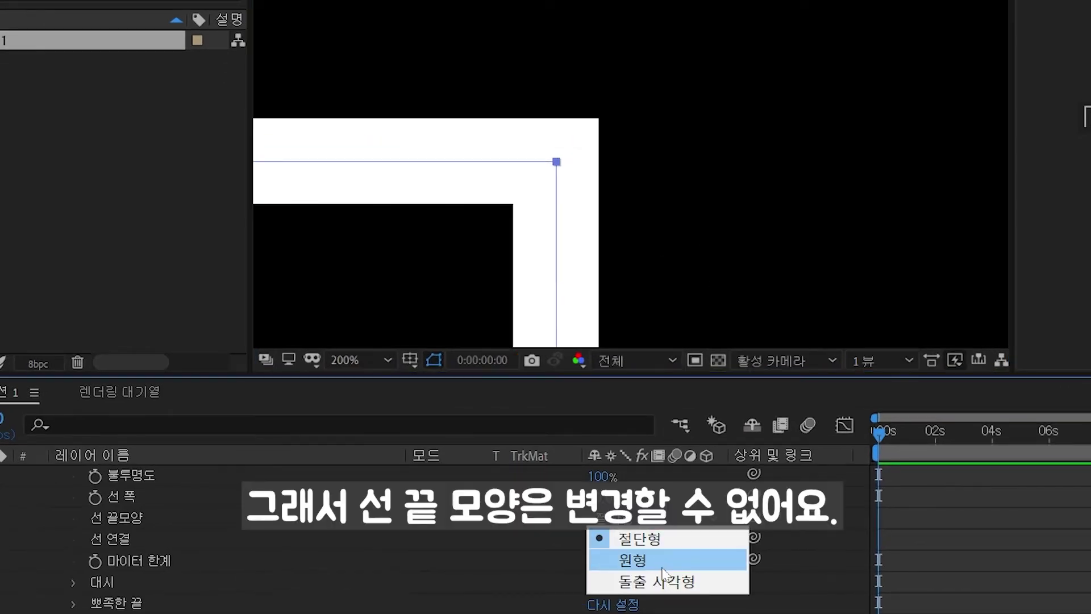
left_click(663, 570)
left_click(696, 527)
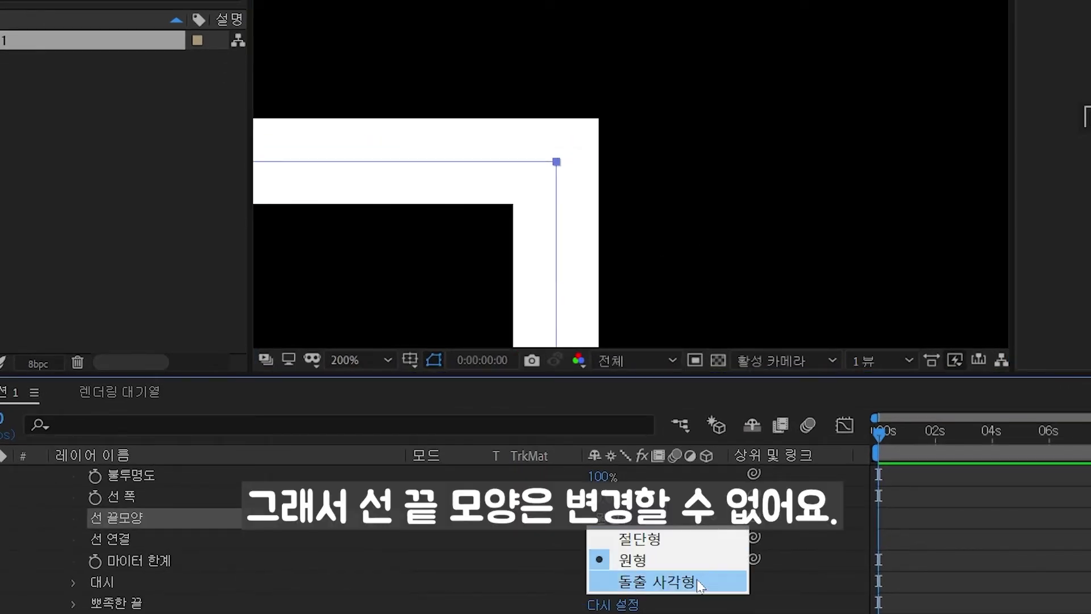
left_click(698, 583)
left_click(703, 541)
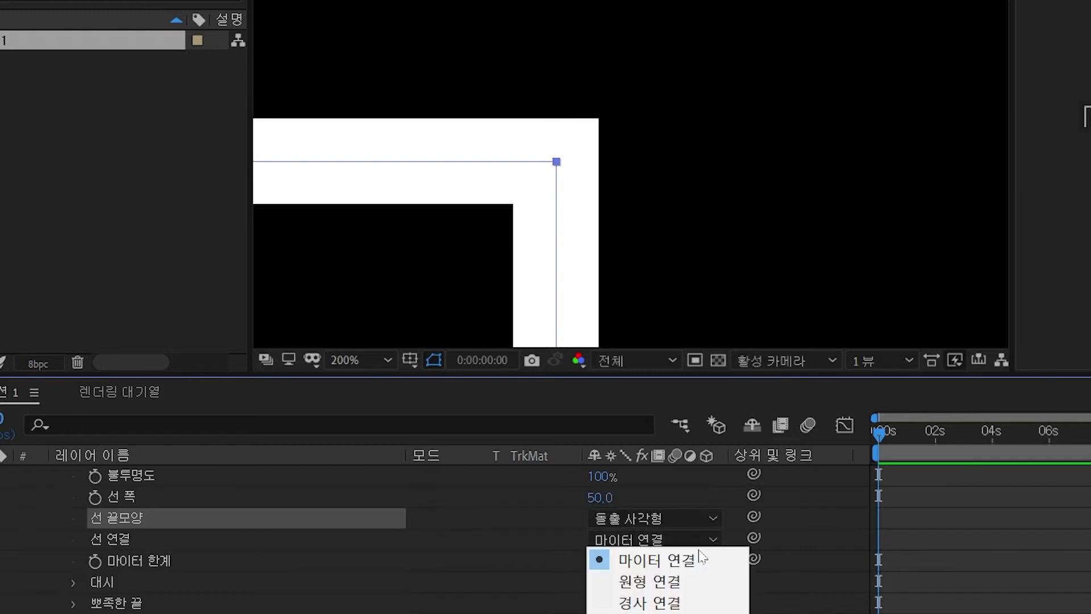
left_click(702, 581)
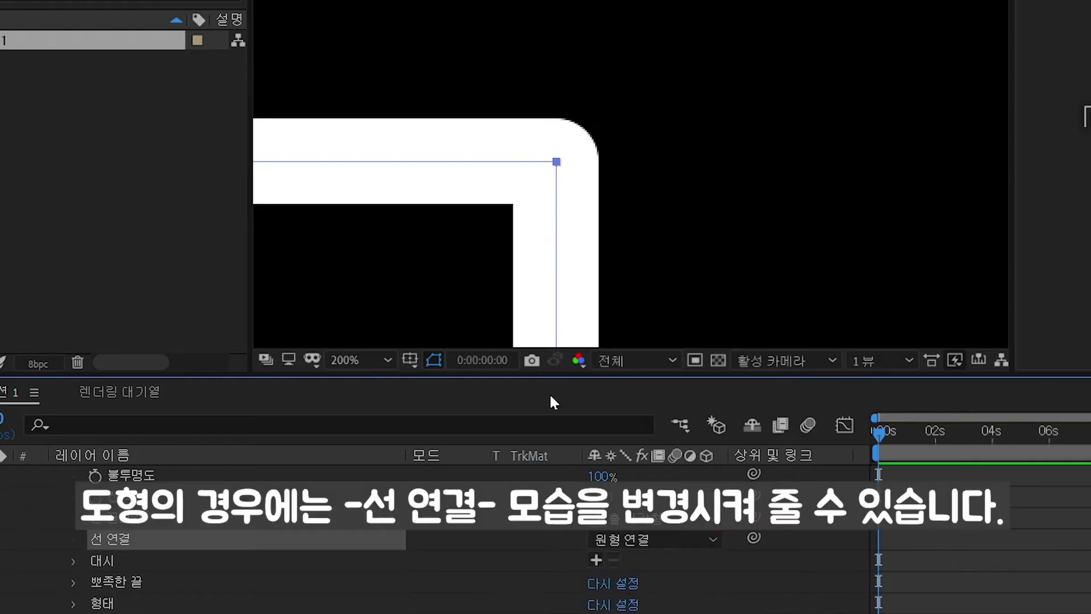
left_click(690, 558)
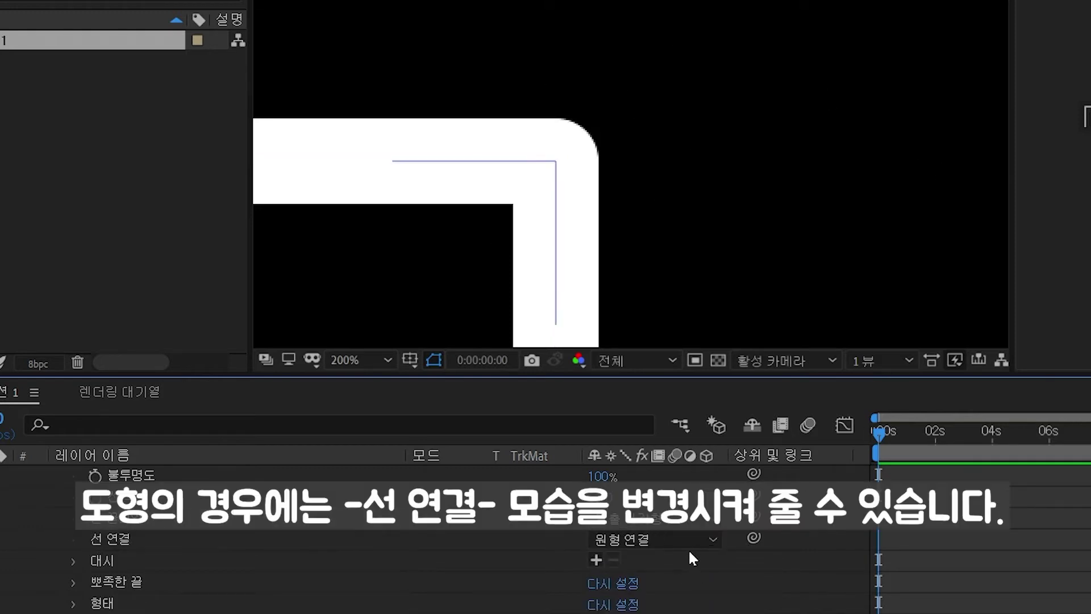
left_click(692, 540)
left_click(694, 606)
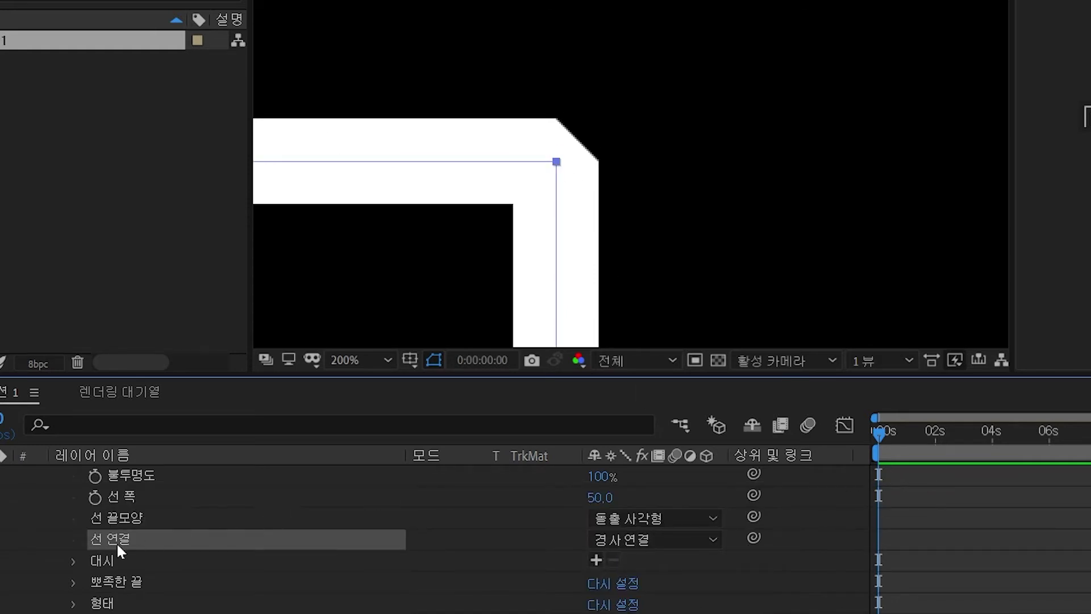
At 100% zoom, use Buttcapper to switch the rectangle's joins through miter and round, ending on bevel.
key("comma")
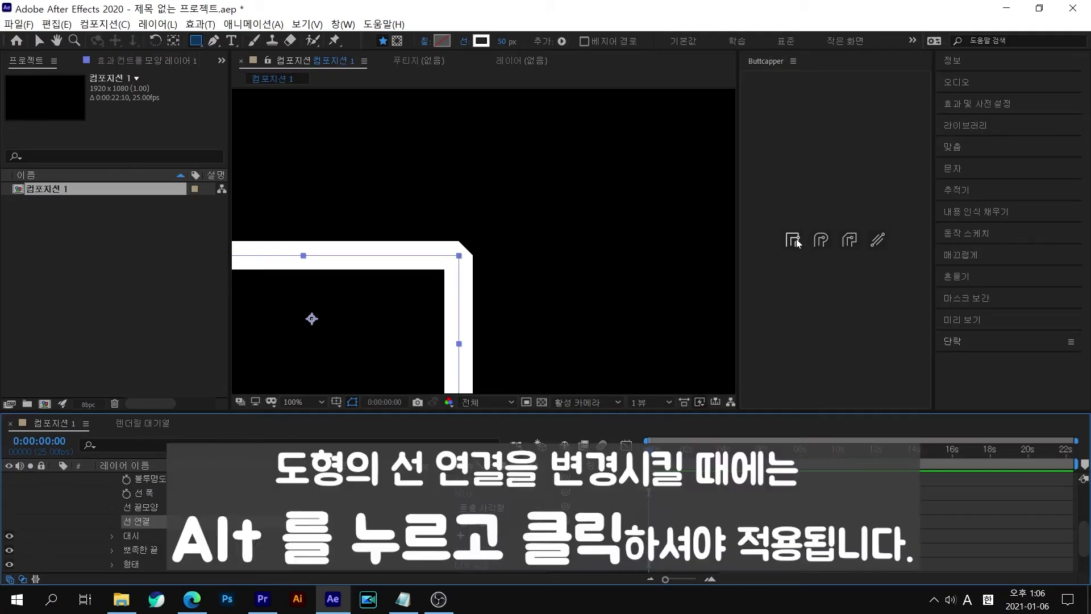
left_click(814, 244, "alt")
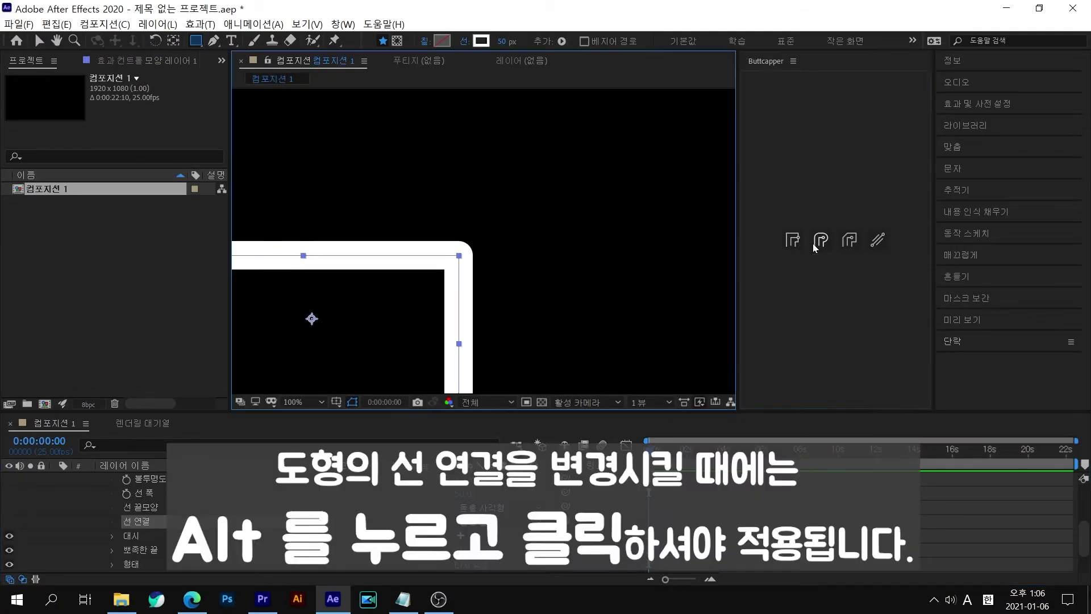
key("ctrl+z")
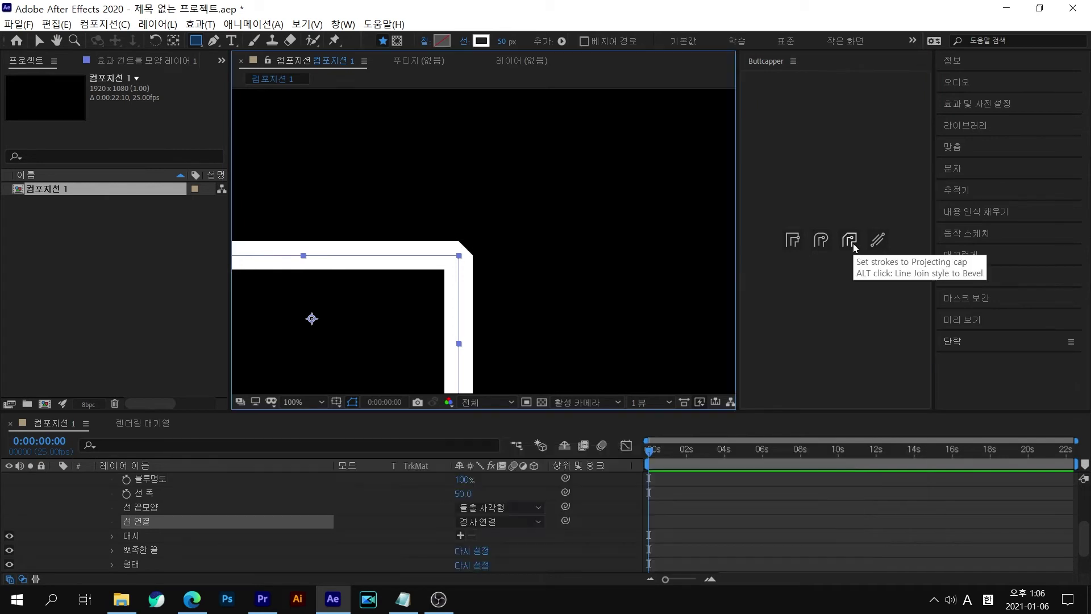
left_click(798, 246, "alt")
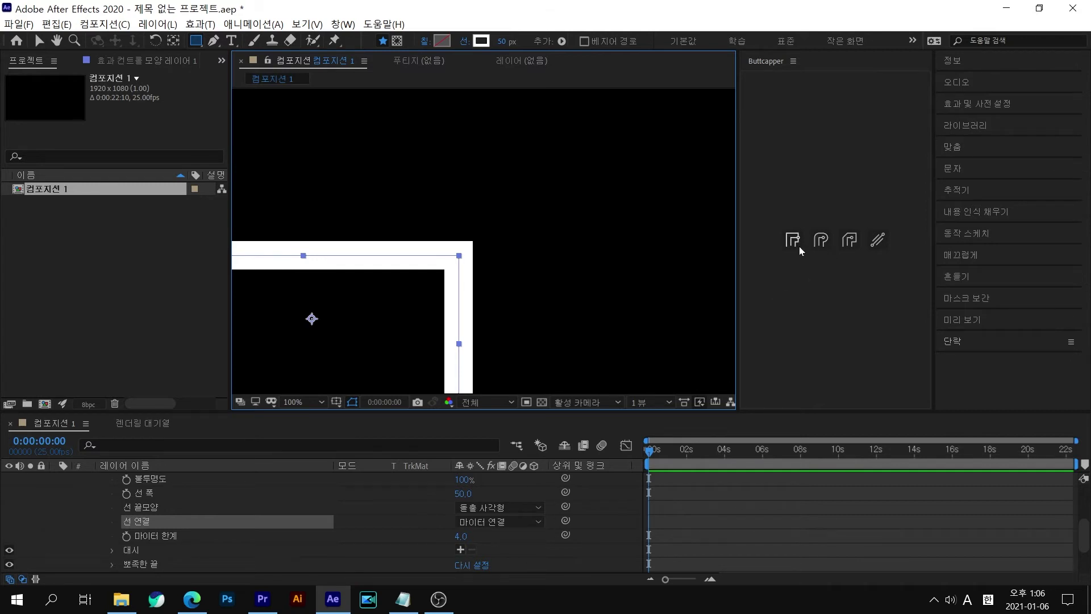
left_click(816, 248, "alt")
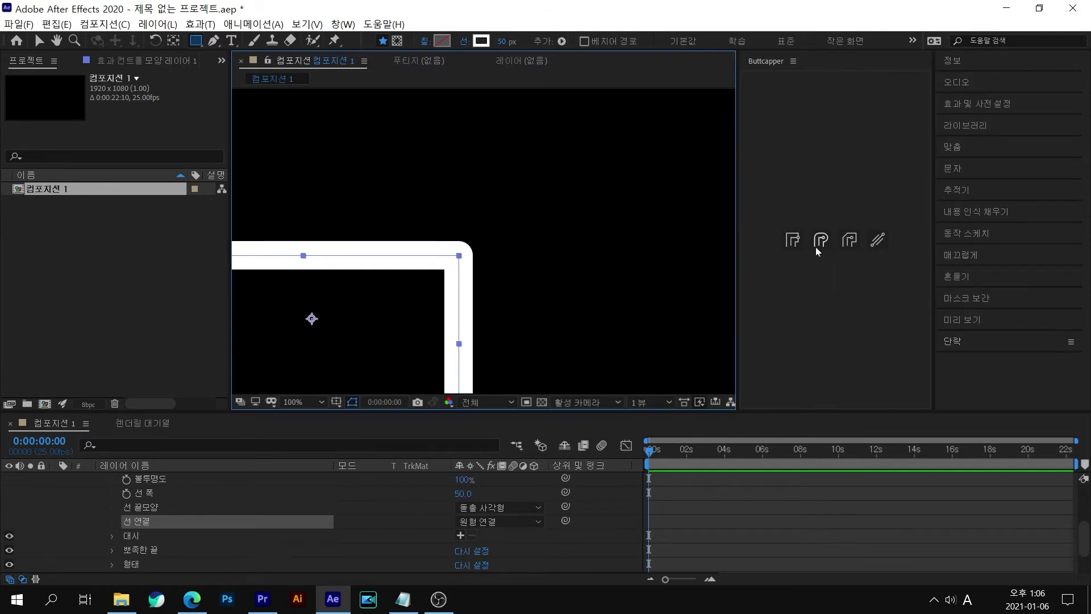
left_click(849, 245, "alt")
Switch to the Selection tool, then deselect and reselect the rectangle layer.
scroll(484, 298, "down", 4)
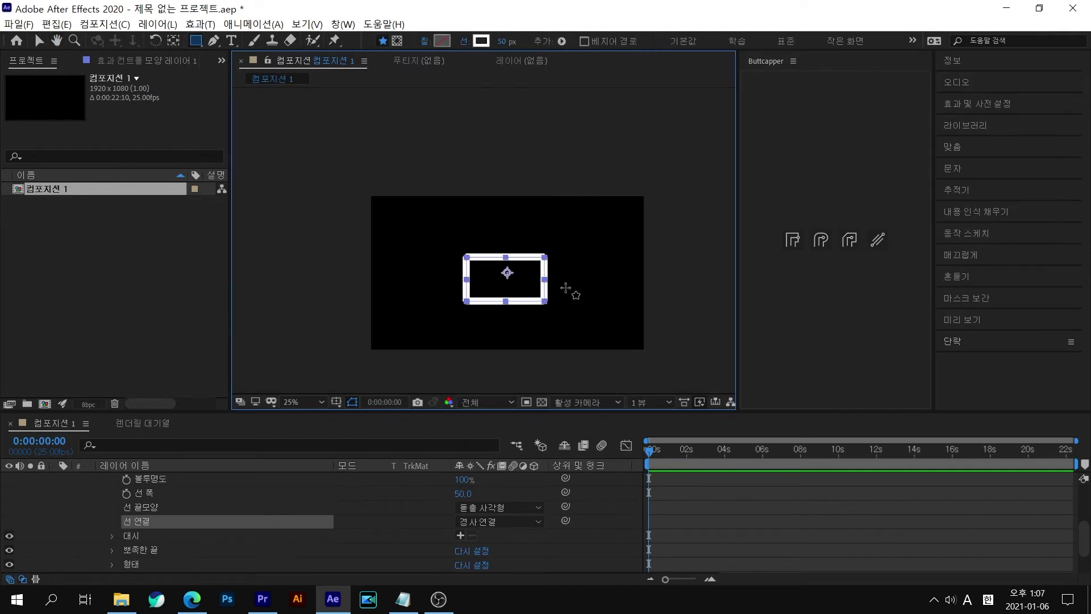
scroll(565, 289, "up", 2)
key("v")
left_click(502, 258)
left_click(524, 279)
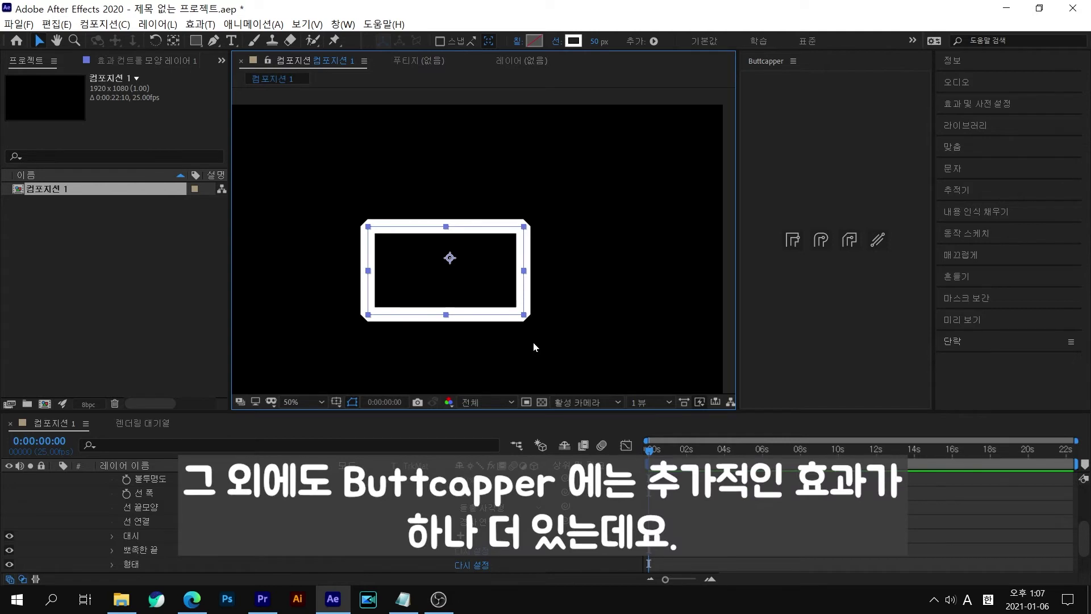
Delete the old shape layer and draw a new stroked rectangle near the comp centre.
key("Delete")
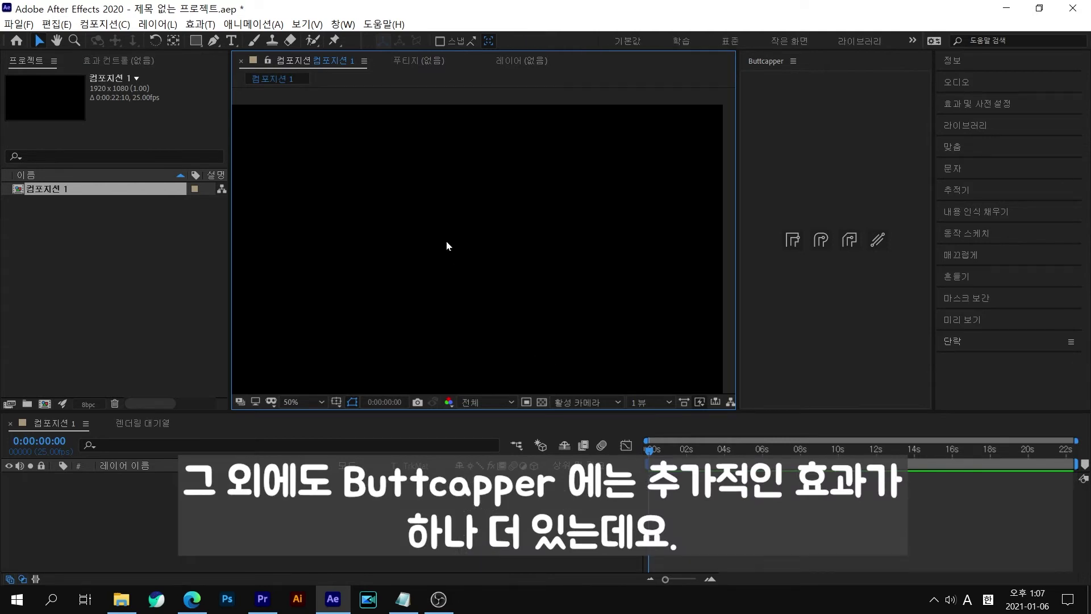
left_click(196, 40)
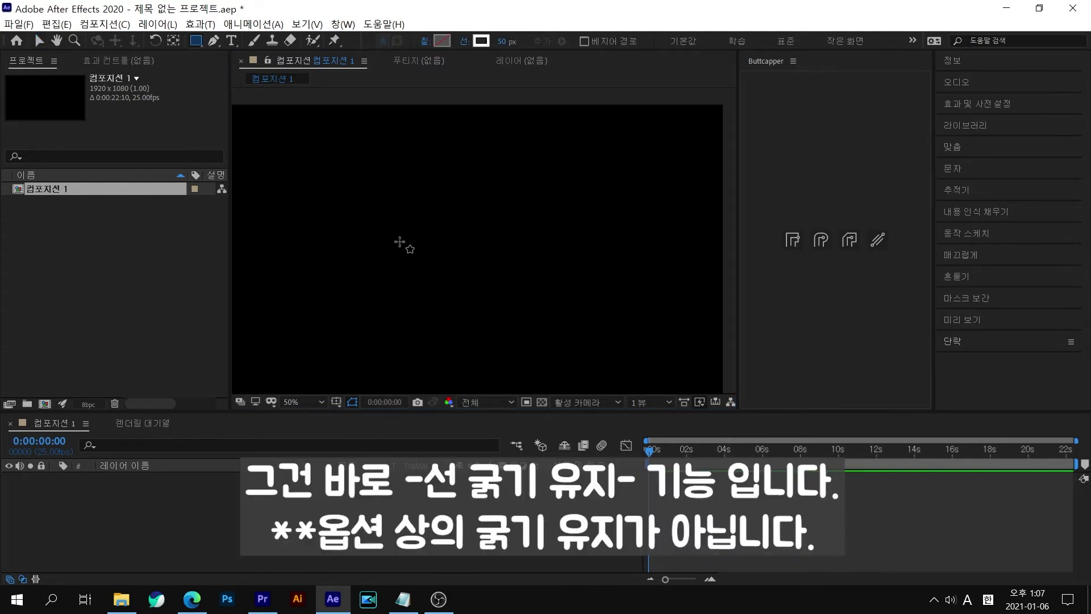
left_click_drag(362, 219, 540, 305)
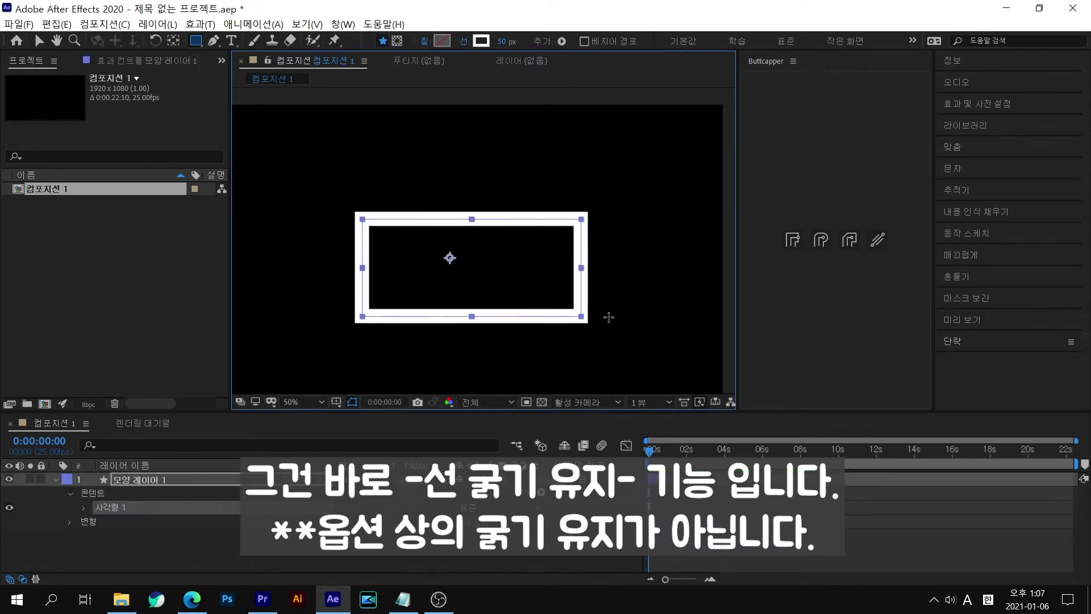
Reveal the rectangle's Scale and Stroke 1 properties, then scale it to 202%.
key("s")
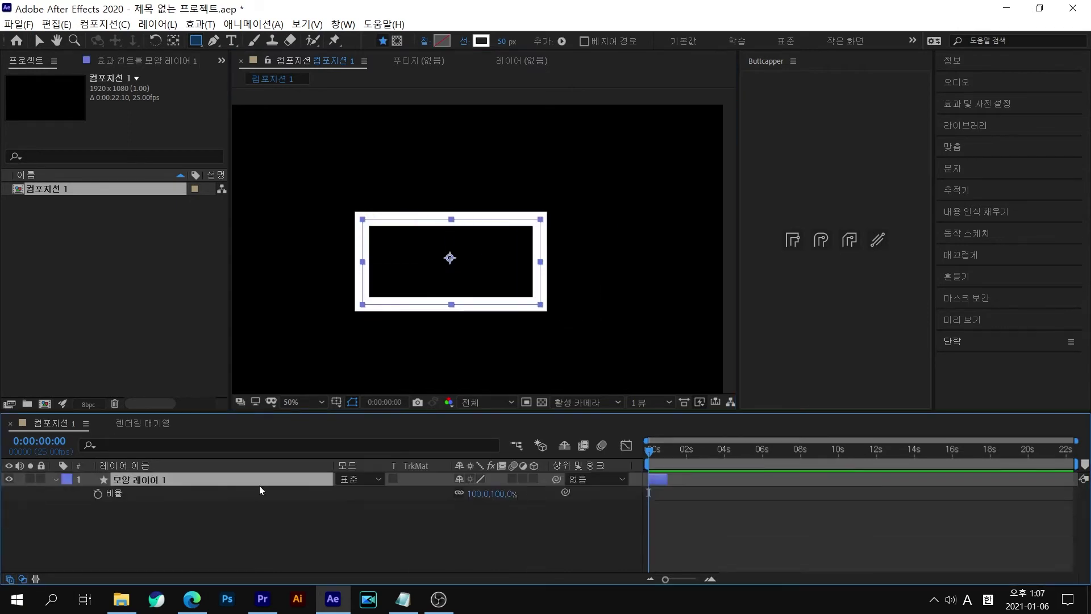
left_click(57, 482)
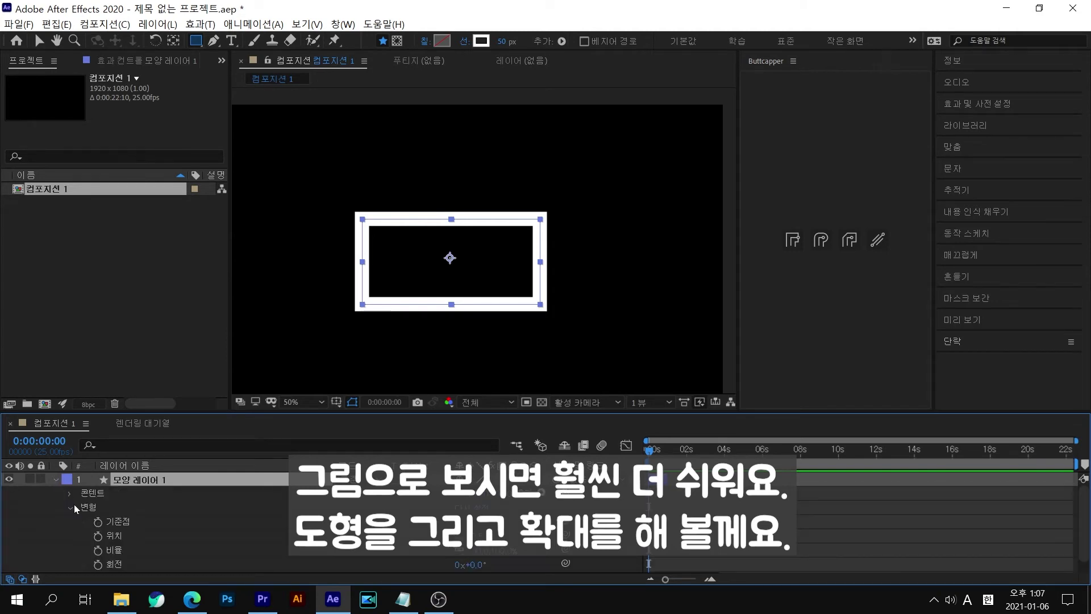
left_click(69, 493)
left_click(82, 508)
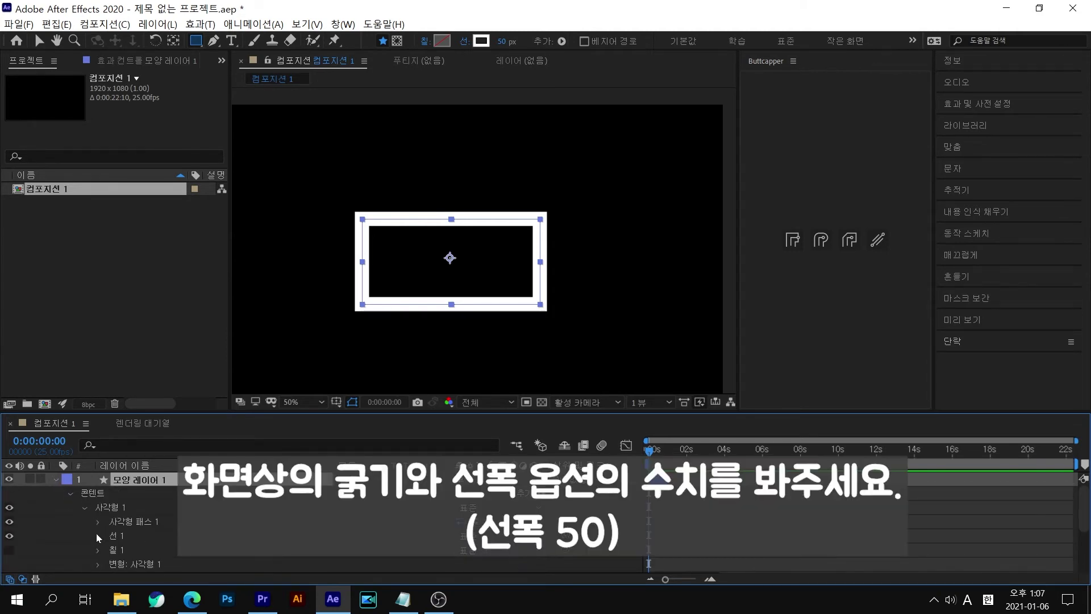
left_click(98, 535)
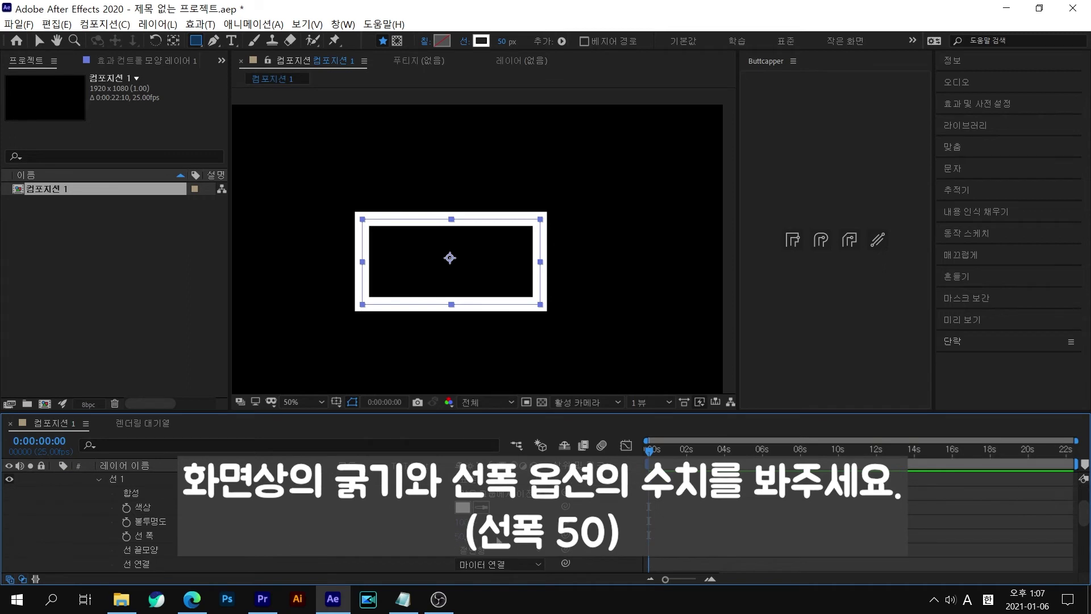
scroll(206, 544, "down", 5)
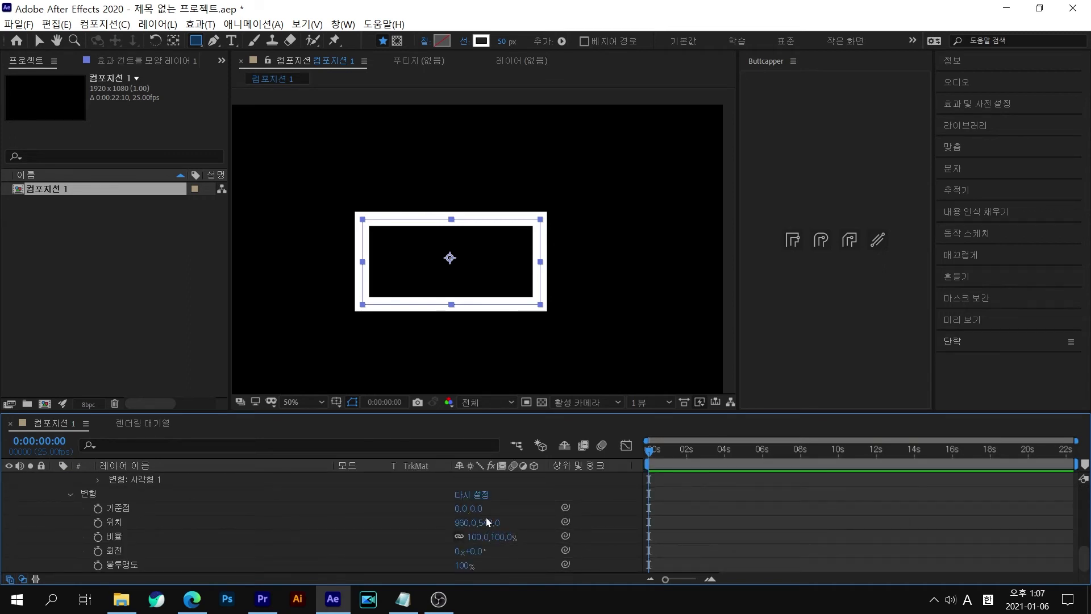
left_click_drag(492, 536, 645, 544)
Select 선 폭 to confirm the stroke width still reads 50 on the enlarged rectangle.
scroll(479, 531, "up", 2)
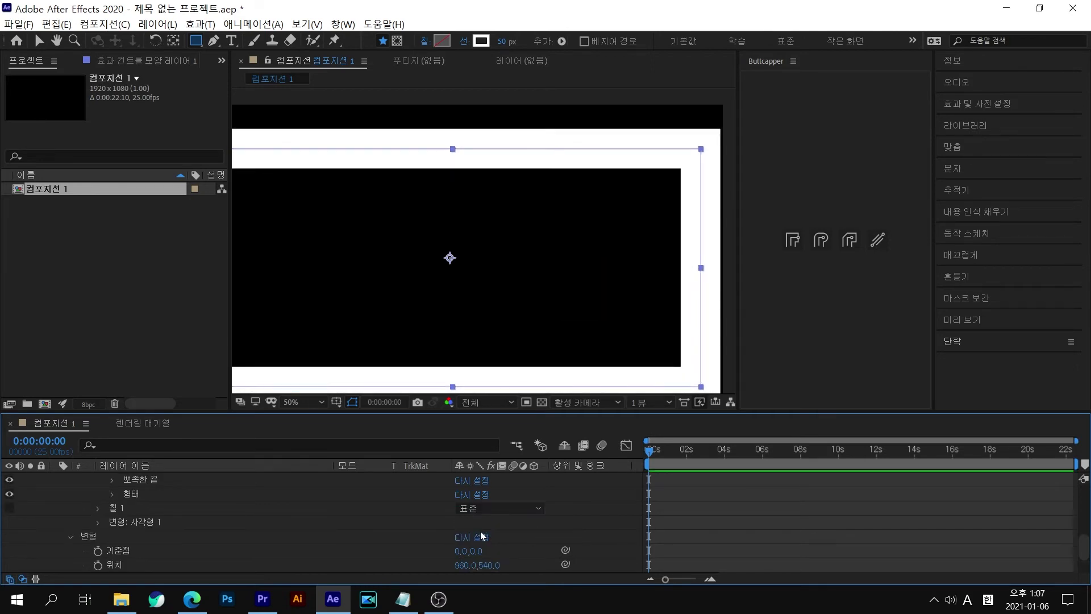
scroll(480, 531, "up", 3)
scroll(482, 530, "up", 2)
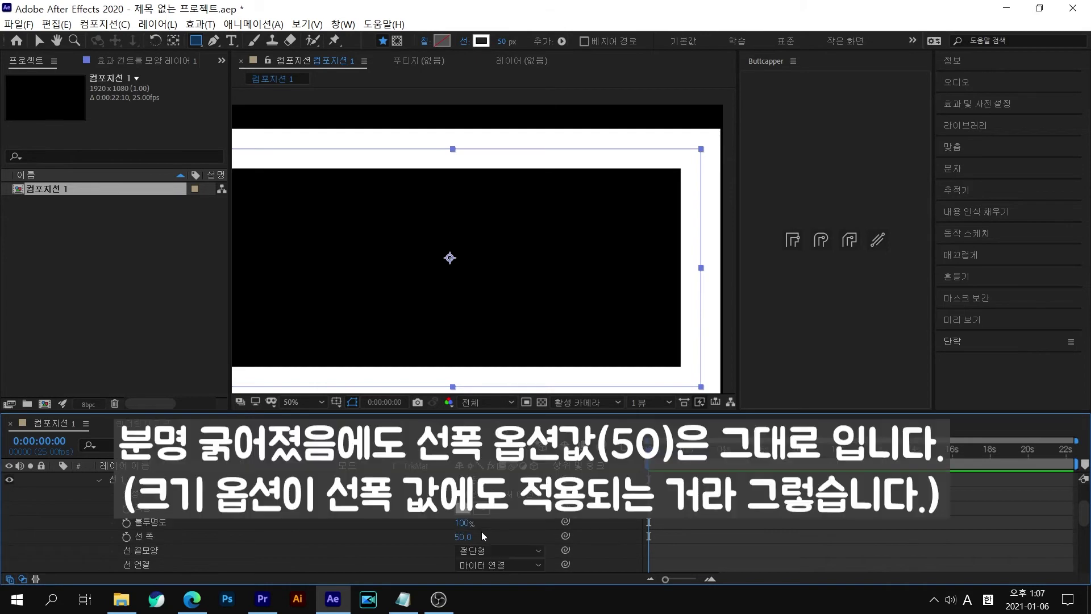
left_click(146, 540)
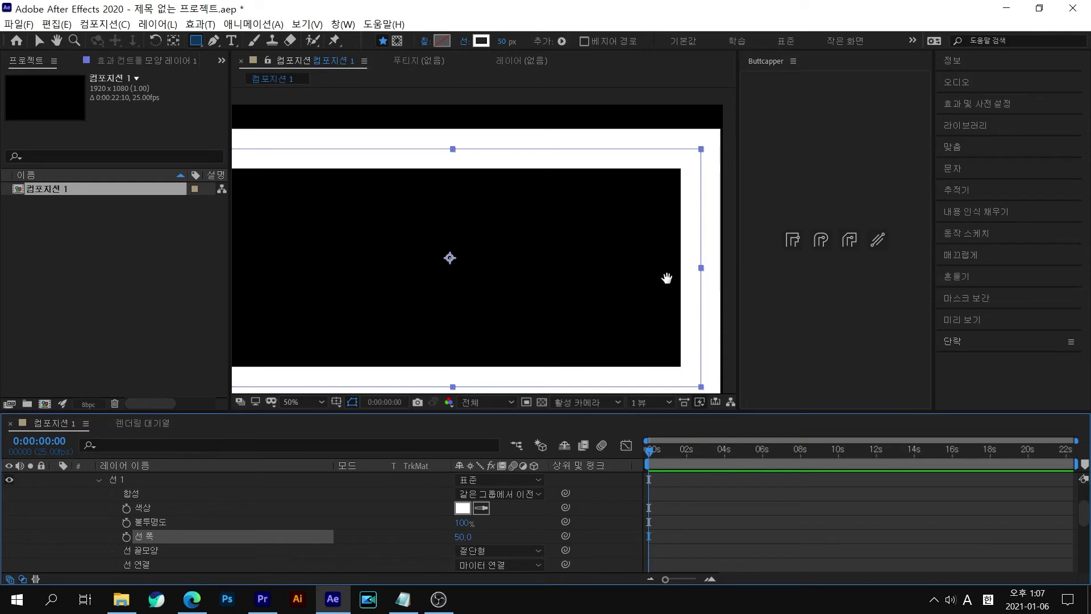
left_click_drag(670, 275, 544, 270)
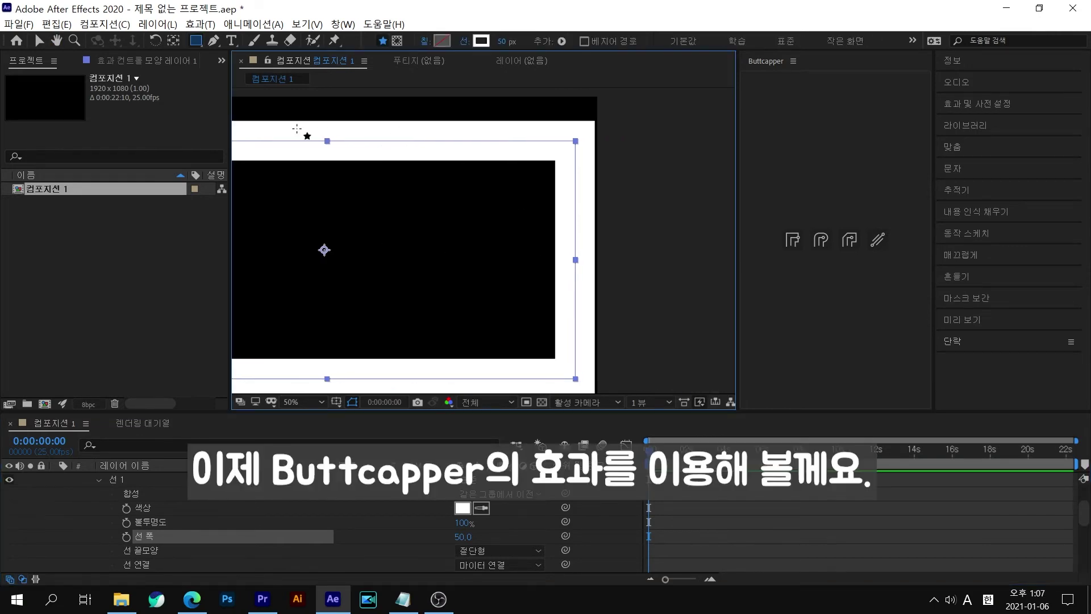
Show rulers and add vertical guides at the stroke's inner and outer edges.
key("ctrl+r")
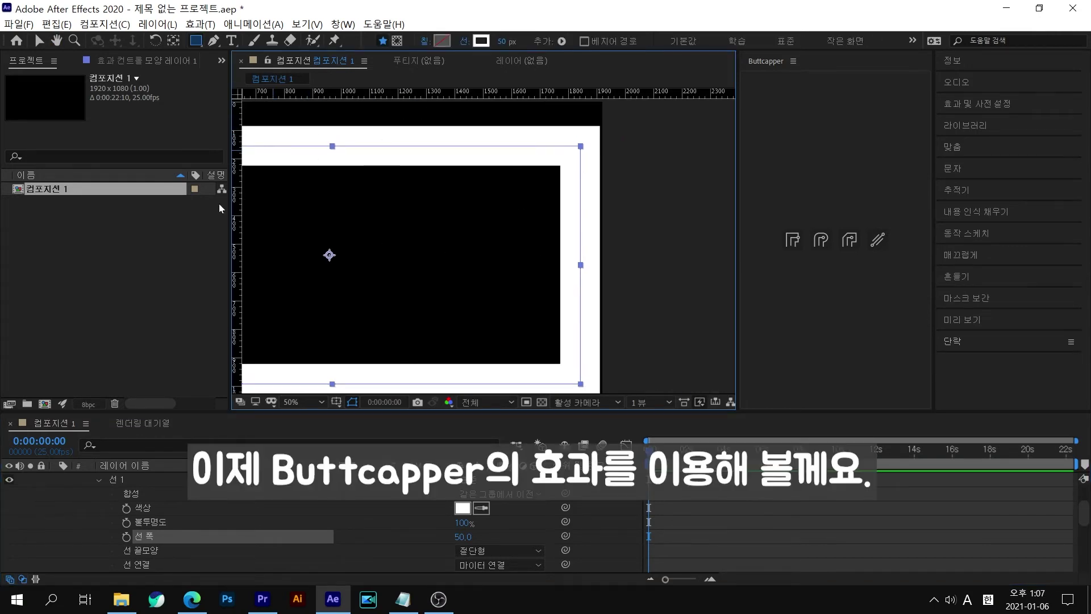
left_click_drag(233, 241, 561, 267)
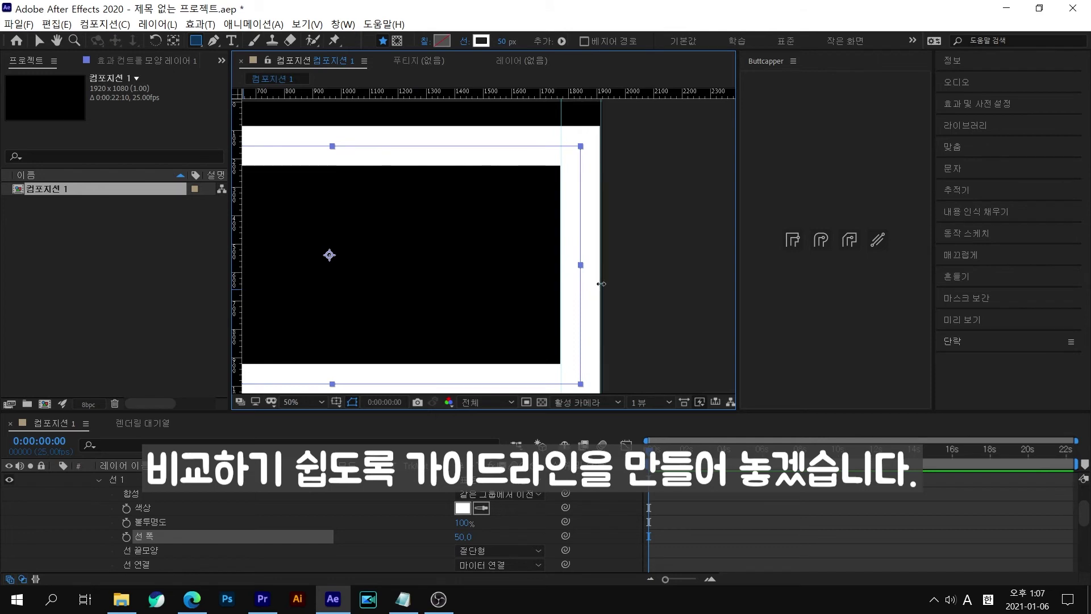
left_click_drag(235, 288, 600, 287)
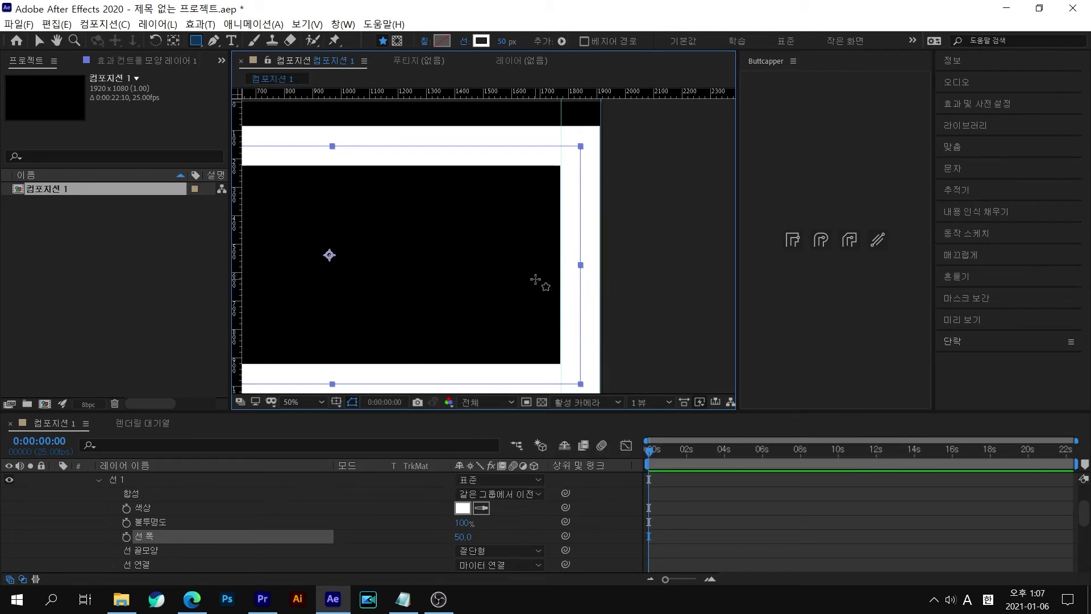
Bring the layer's Scale row into view and begin editing its value.
scroll(436, 537, "down", 5)
scroll(436, 537, "down", 4)
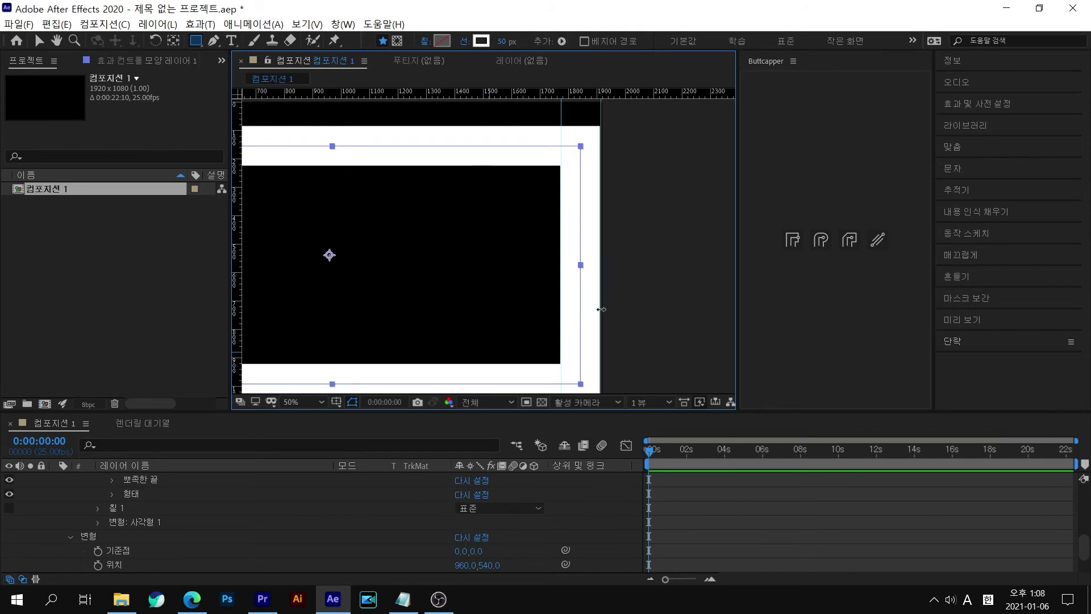
scroll(381, 513, "down", 2)
scroll(381, 512, "up", 2)
scroll(380, 510, "down", 2)
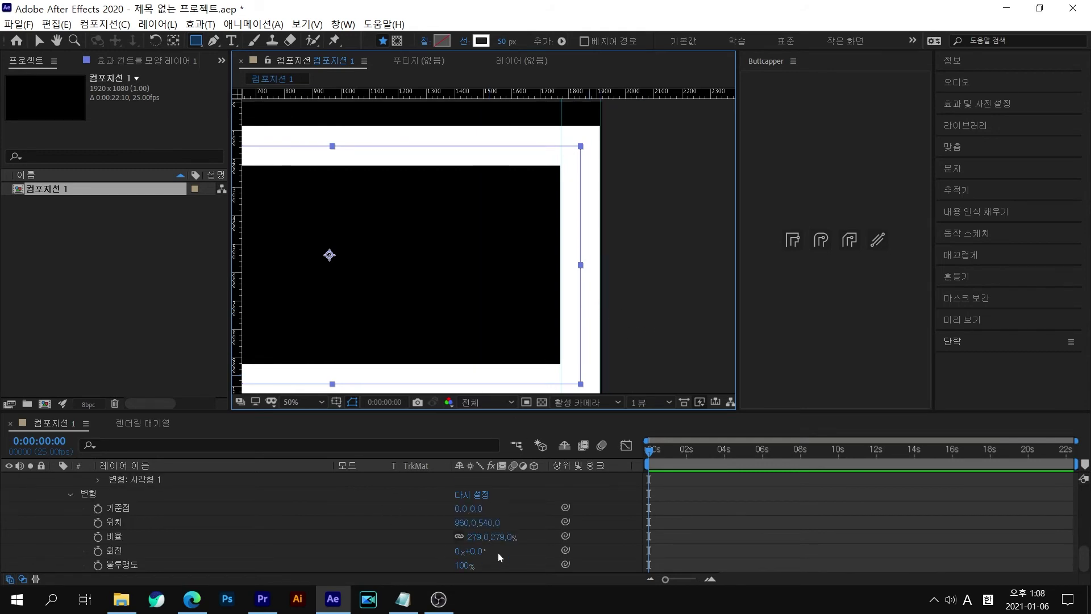
left_click(500, 536)
Set the scale to 100% and drag the rectangle right, then back left.
type("100")
key("Return")
key("v")
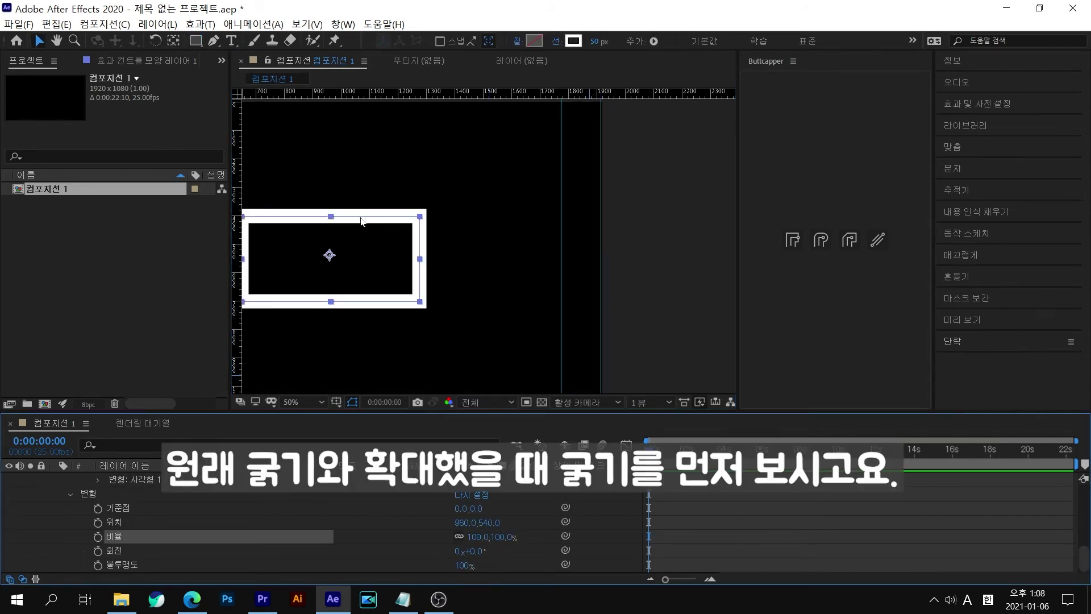
left_click_drag(362, 221, 536, 223)
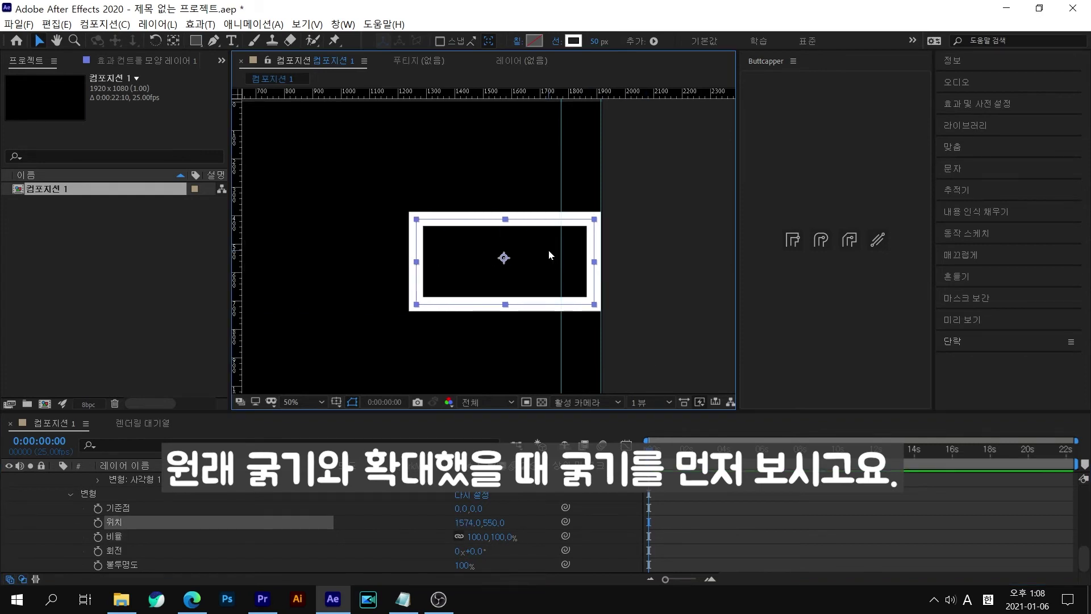
left_click_drag(547, 283, 373, 281)
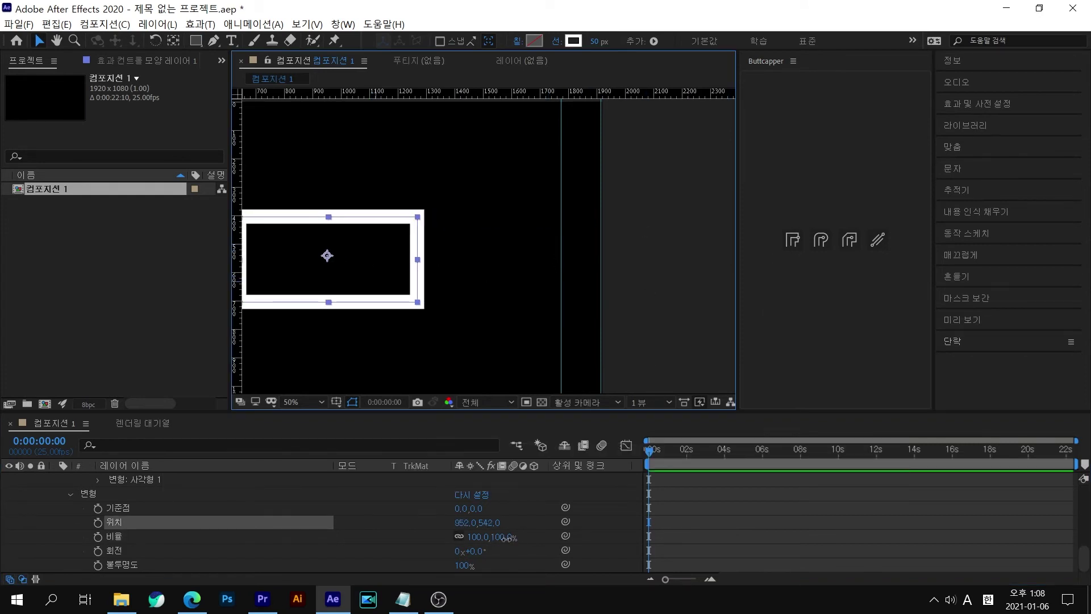
Test the stroke at 282% scale, reset it to 100%, and reveal the stroke settings.
left_click_drag(492, 536, 538, 524)
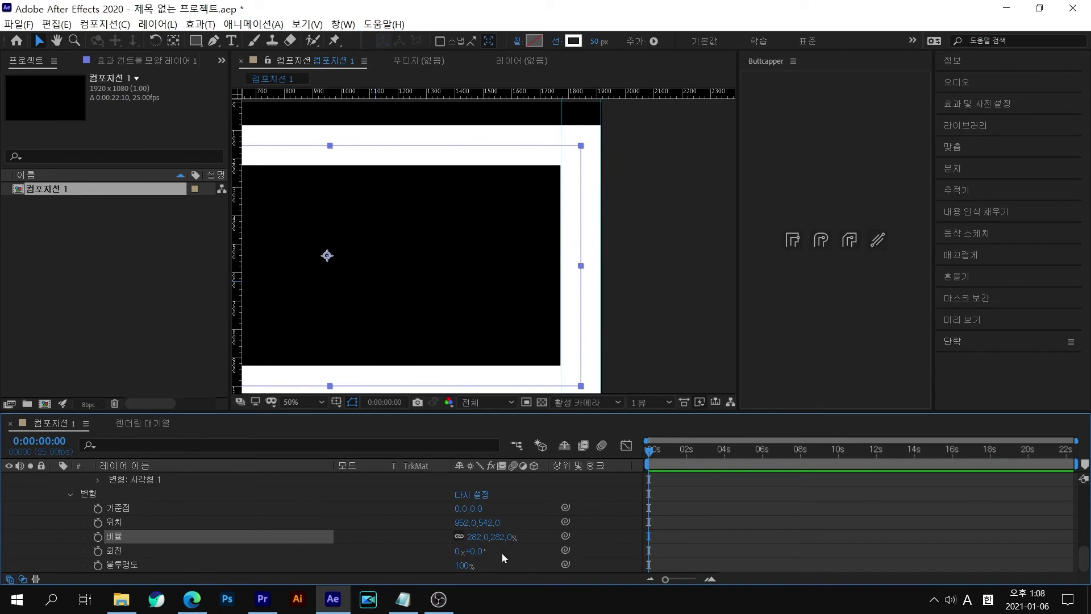
left_click(492, 537)
type("100")
key("Return")
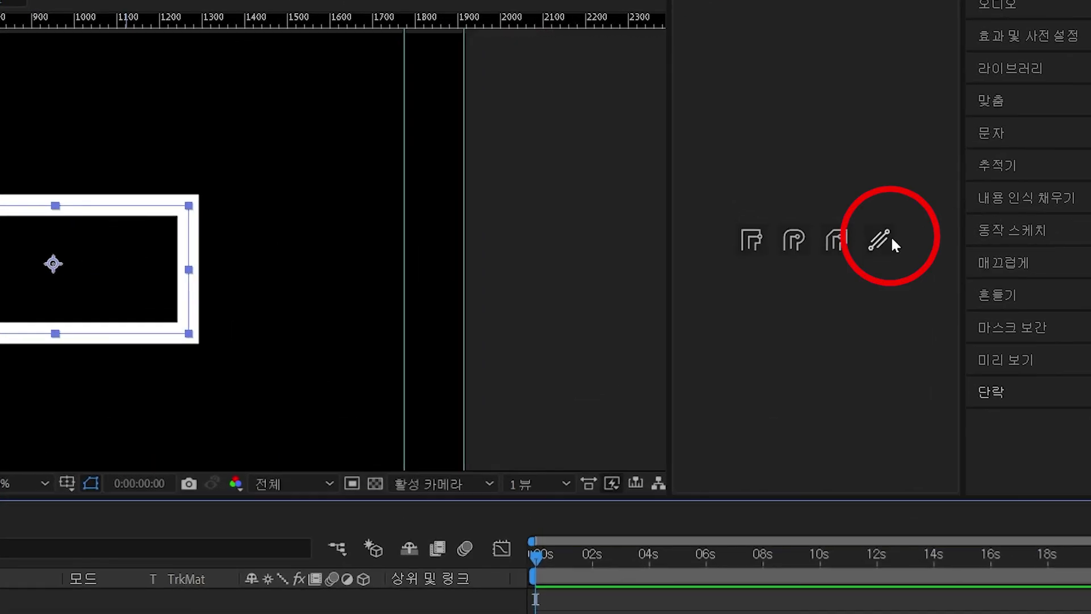
left_click(890, 239)
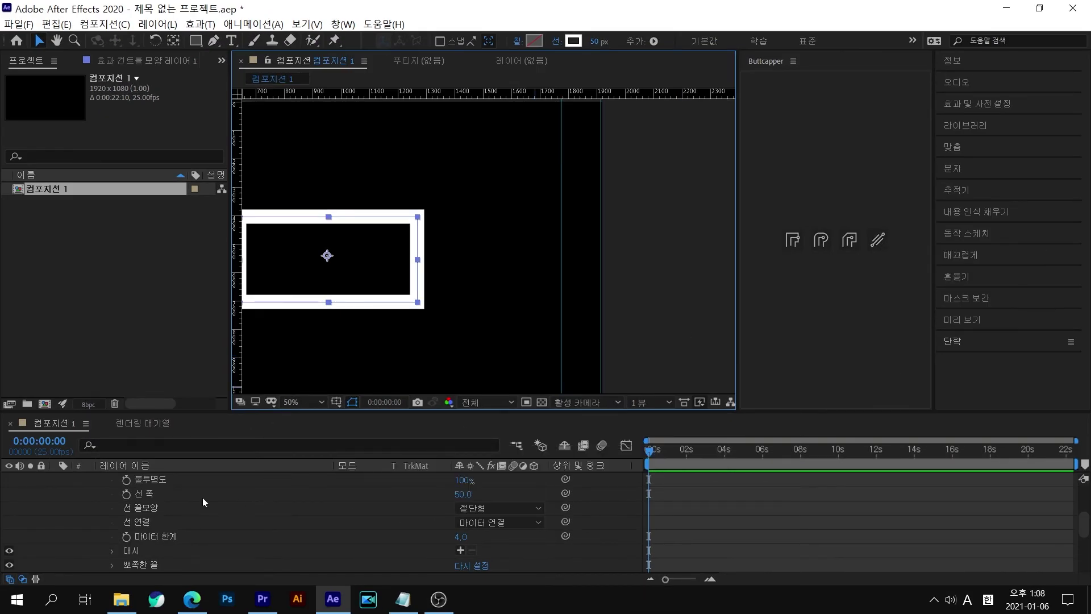
Apply Buttcapper's Maintain Stroke Width expression to the rectangle's 선 폭 property.
left_click(173, 494)
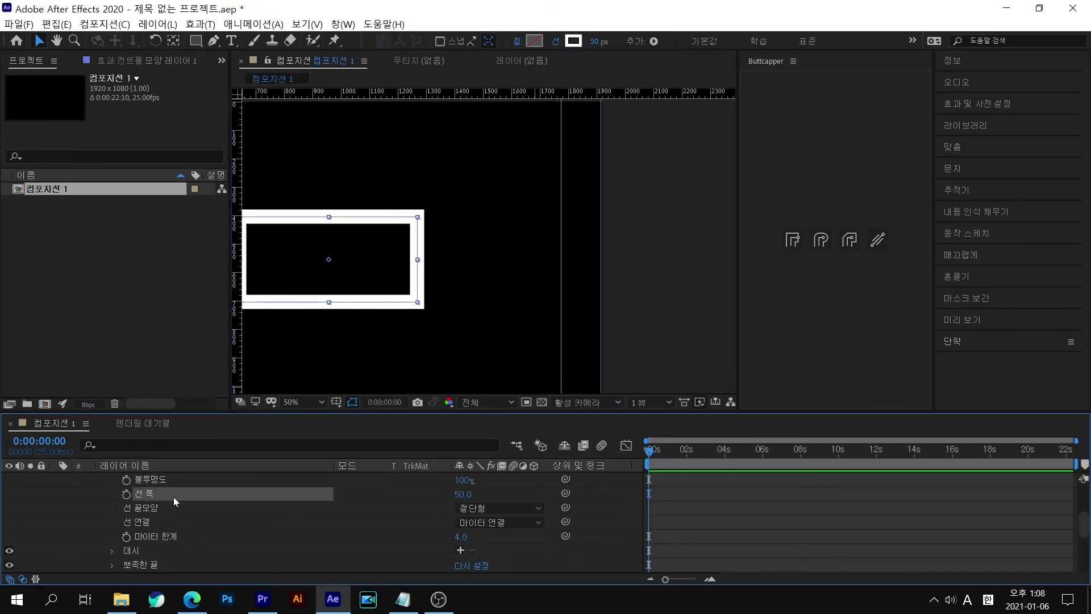
left_click(878, 240)
mouse_move(262, 599)
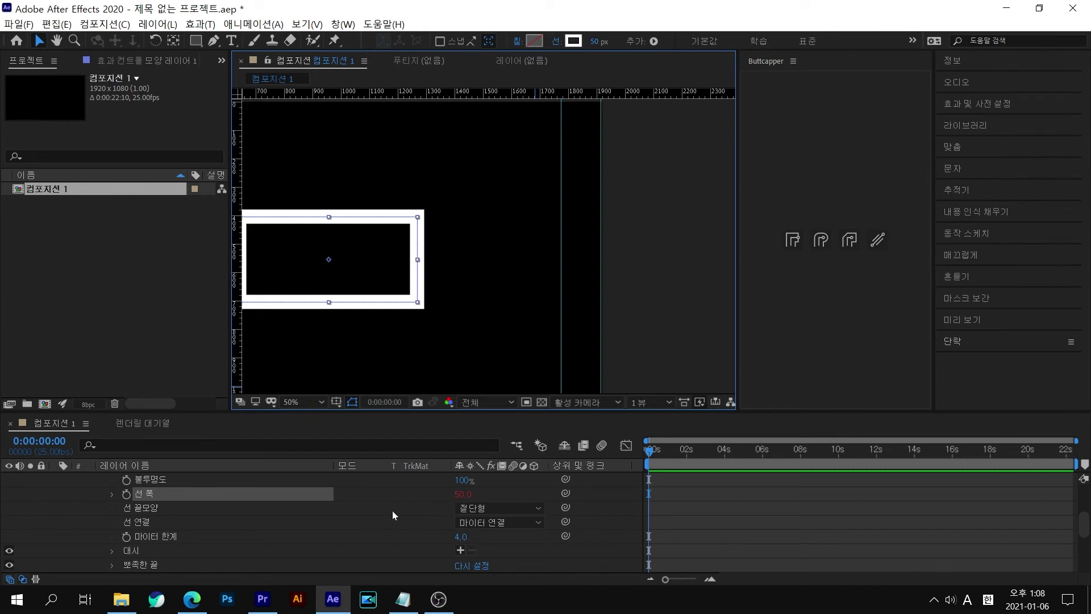
scroll(428, 515, "down", 3)
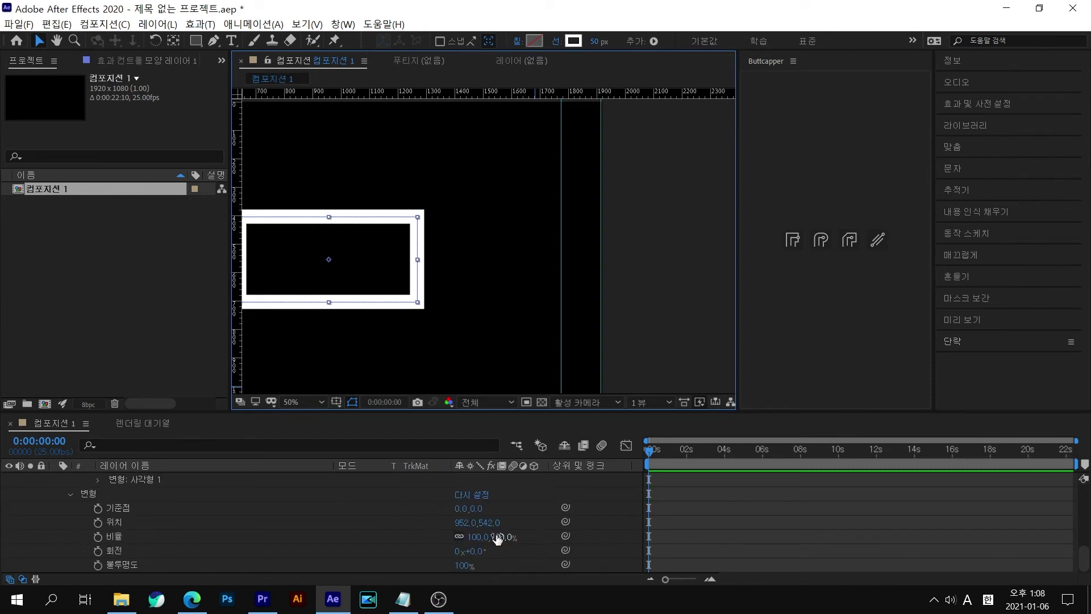
Scale the rectangle to 285% to check the stroke, then type 100 to reset it.
left_click_drag(497, 538, 655, 555)
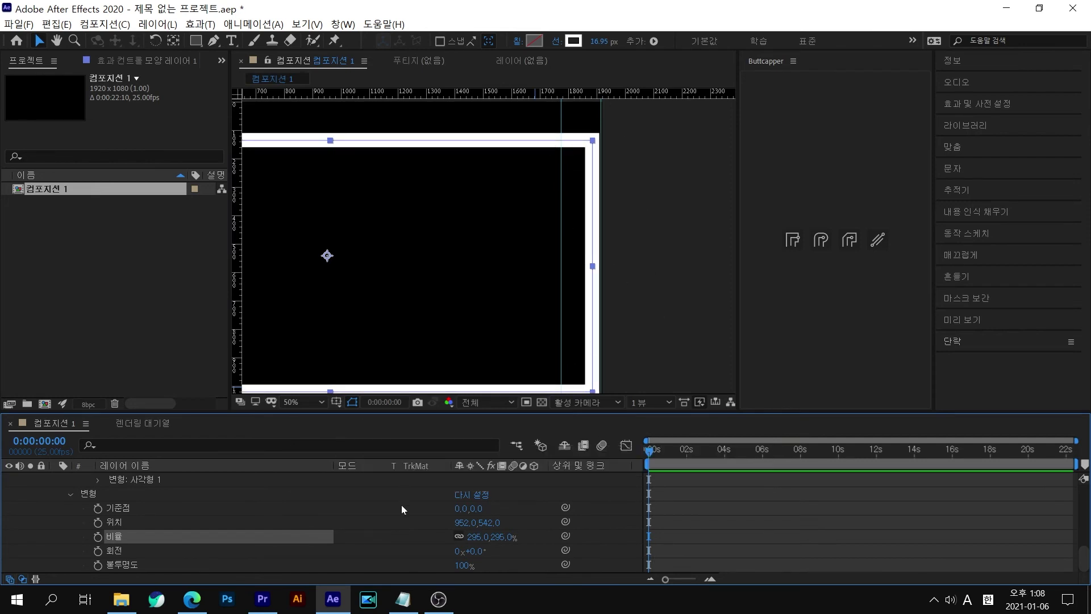
left_click(500, 537)
type("100")
key("Return")
Remove the Maintain Stroke Width expression from 선 폭 with Buttcapper.
scroll(492, 539, "up", 2)
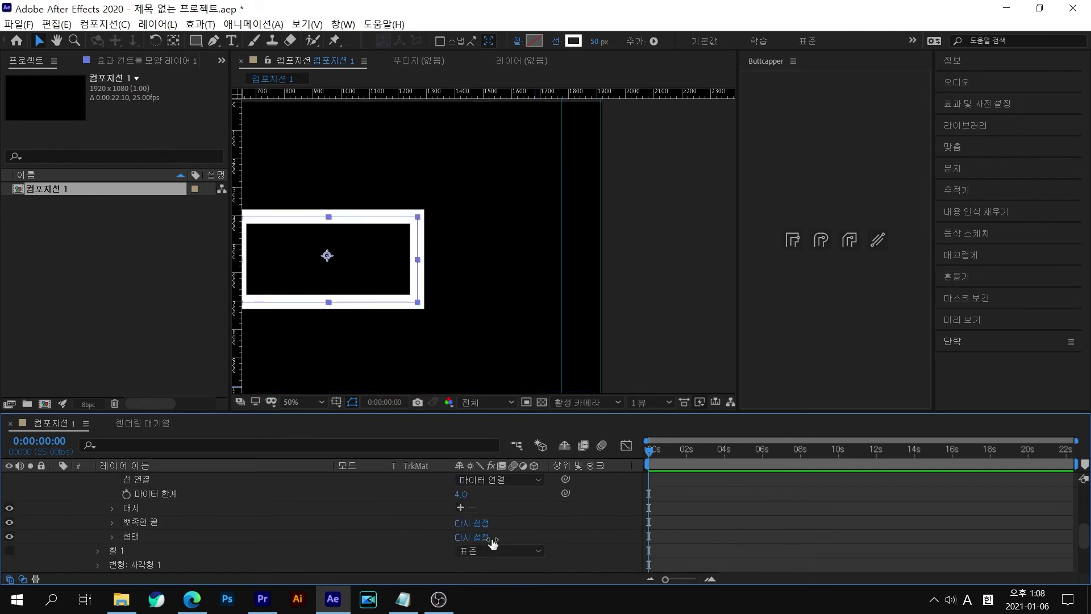
scroll(492, 543, "up", 2)
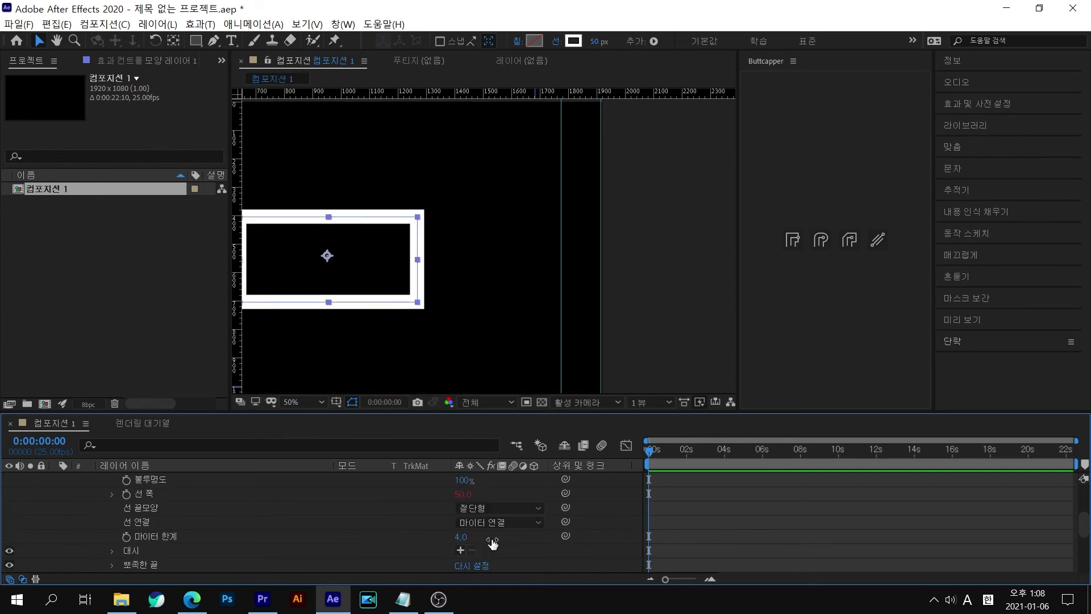
left_click(178, 496)
left_click(878, 243, "alt")
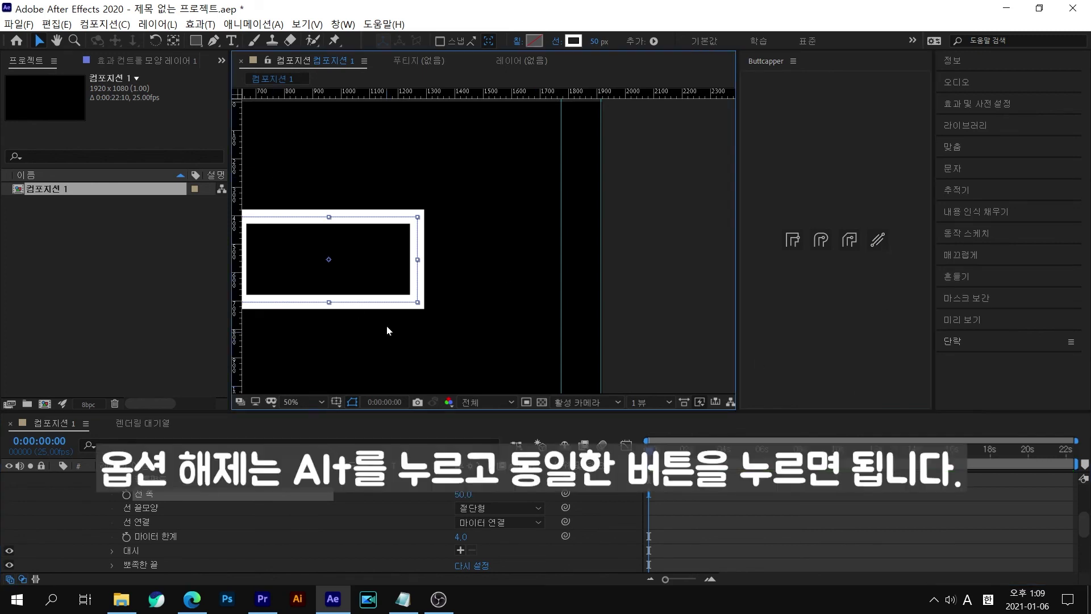
Select the whole shape layer and scale it up to about 244%.
left_click_drag(370, 328, 518, 323)
scroll(141, 520, "up", 4)
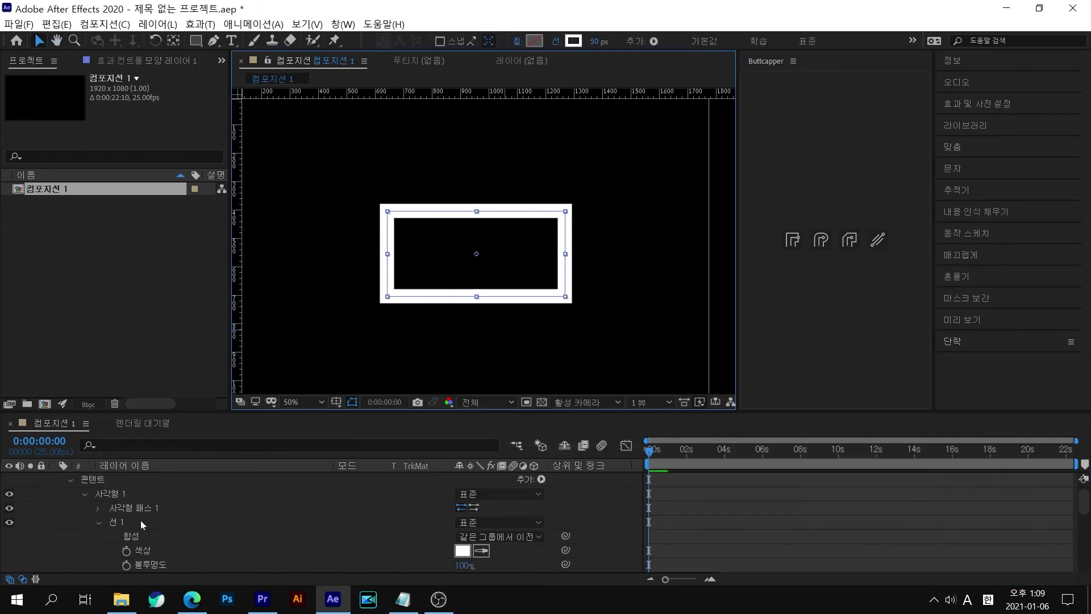
left_click(122, 520)
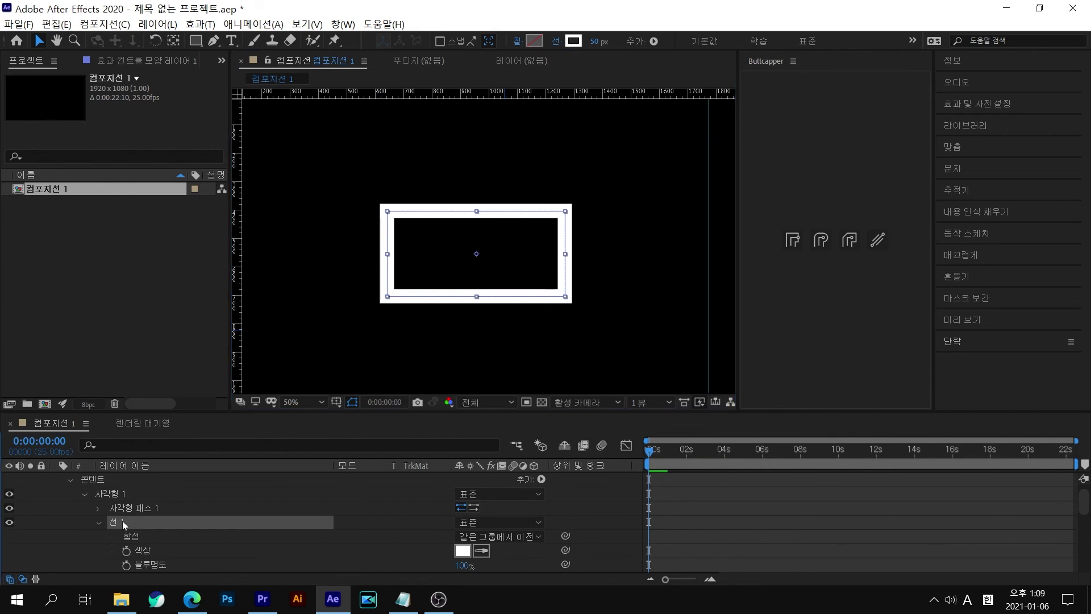
left_click(103, 492)
scroll(277, 524, "up", 1)
left_click(170, 481)
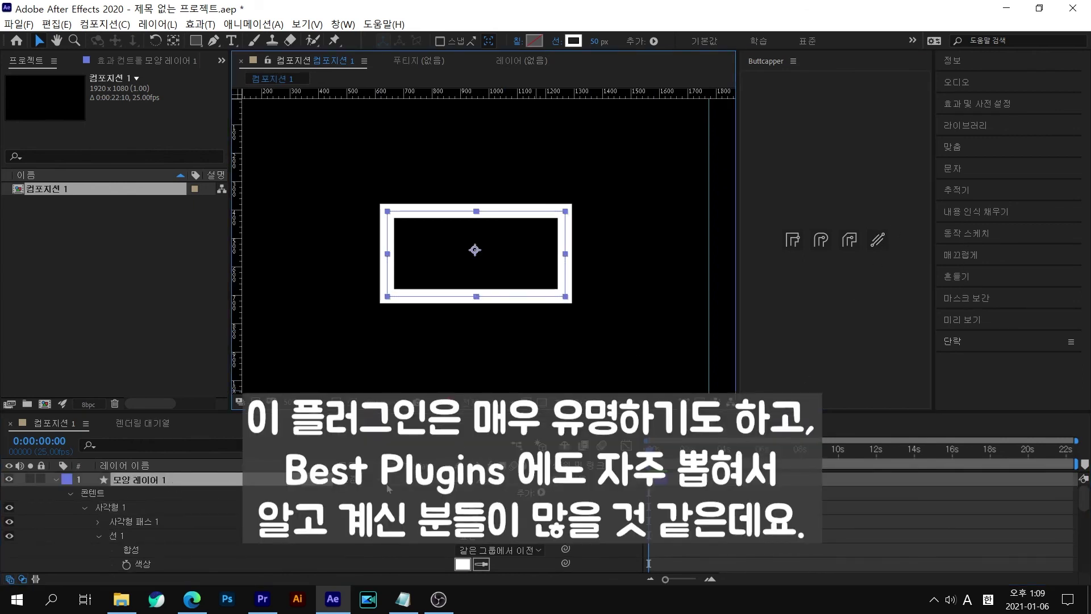
key("s")
mouse_move(483, 493)
left_mouse_down()
mouse_move(597, 507)
mouse_move(507, 507)
left_mouse_up()
Apply Maintain Stroke Width to the shape layer, then enlarge it to about 287%.
left_click(428, 531)
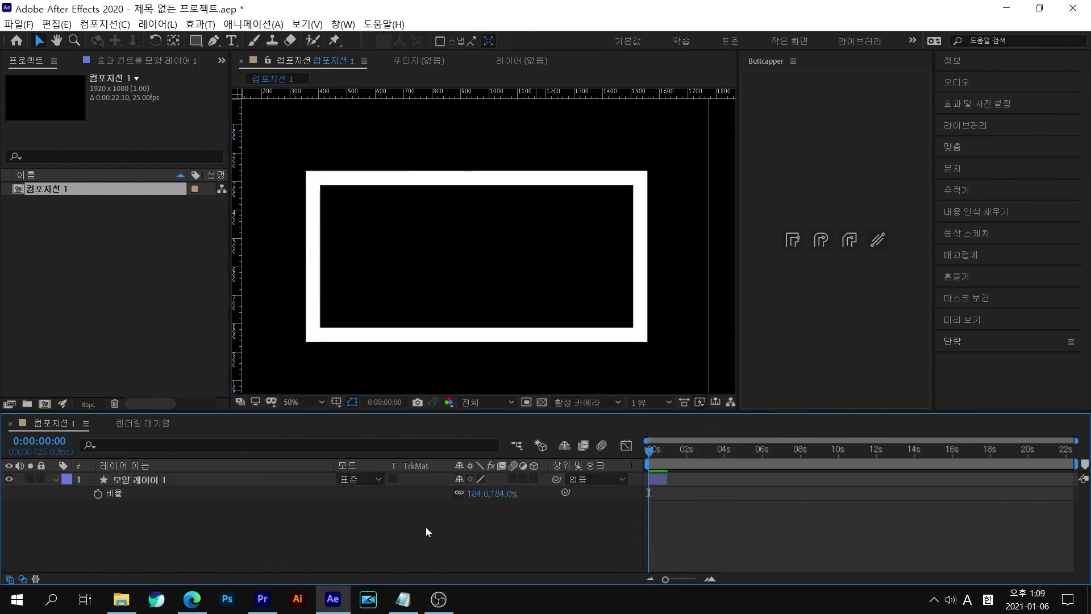
left_click(295, 475)
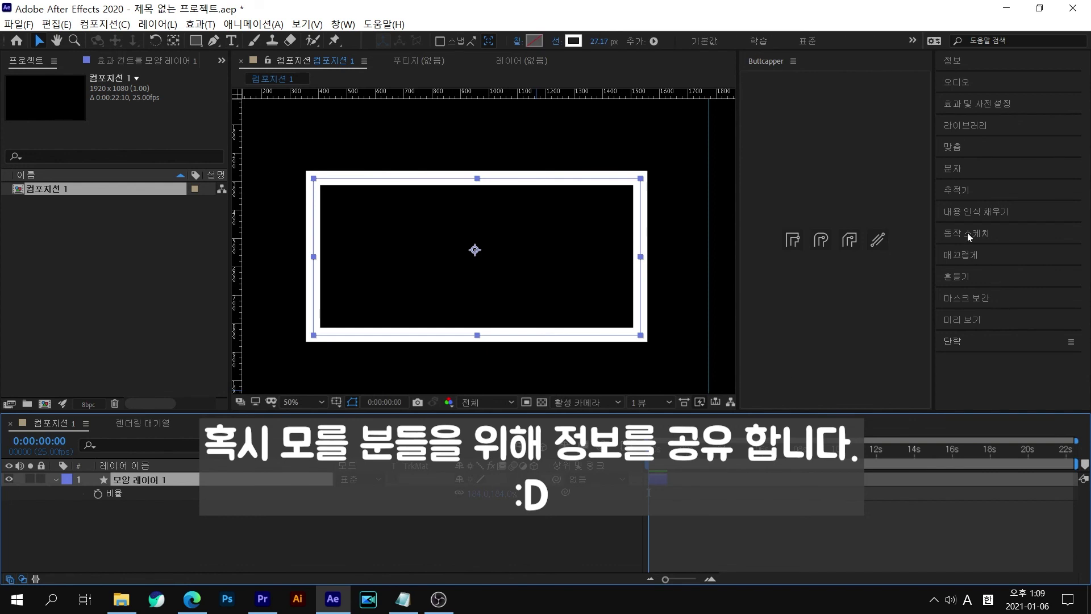
left_click(878, 239)
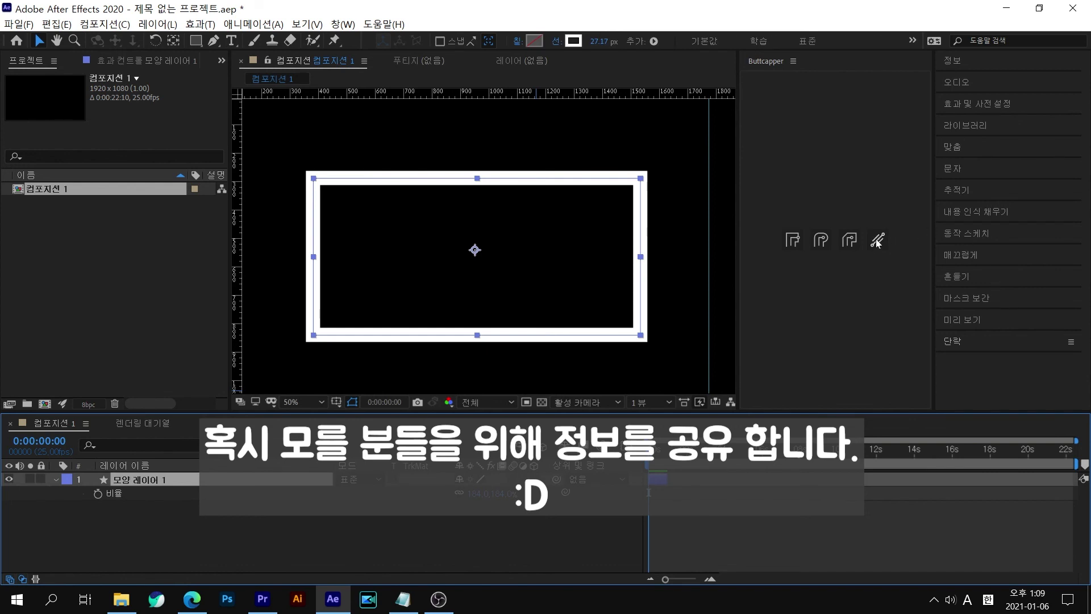
left_click_drag(483, 494, 570, 511)
Type 100 into the layer's Scale to restore the rectangle's original size, then reselect the layer.
left_click(504, 494)
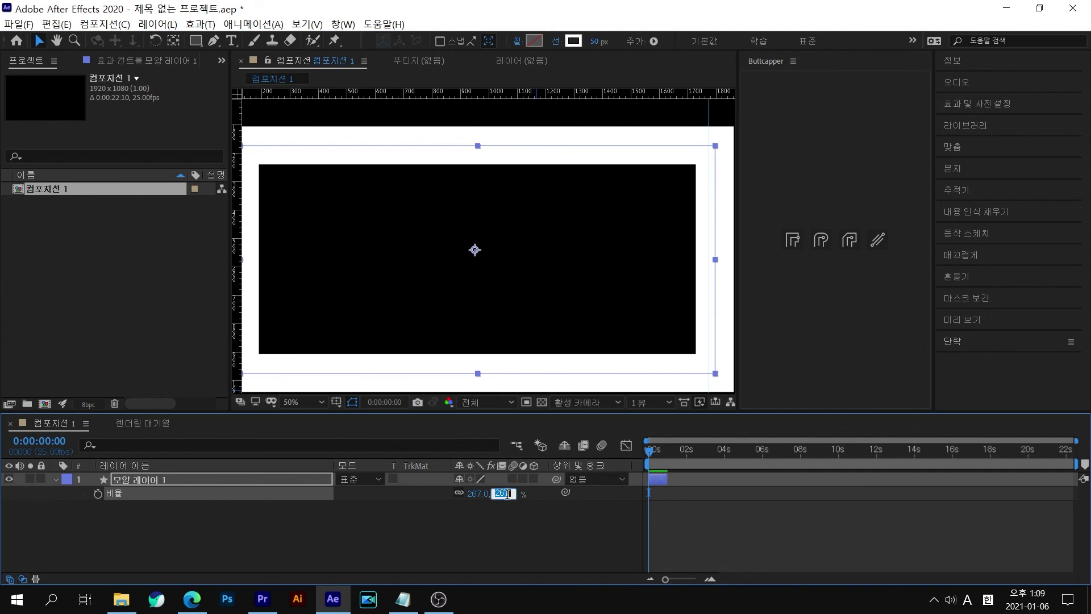
type("100")
key("Return")
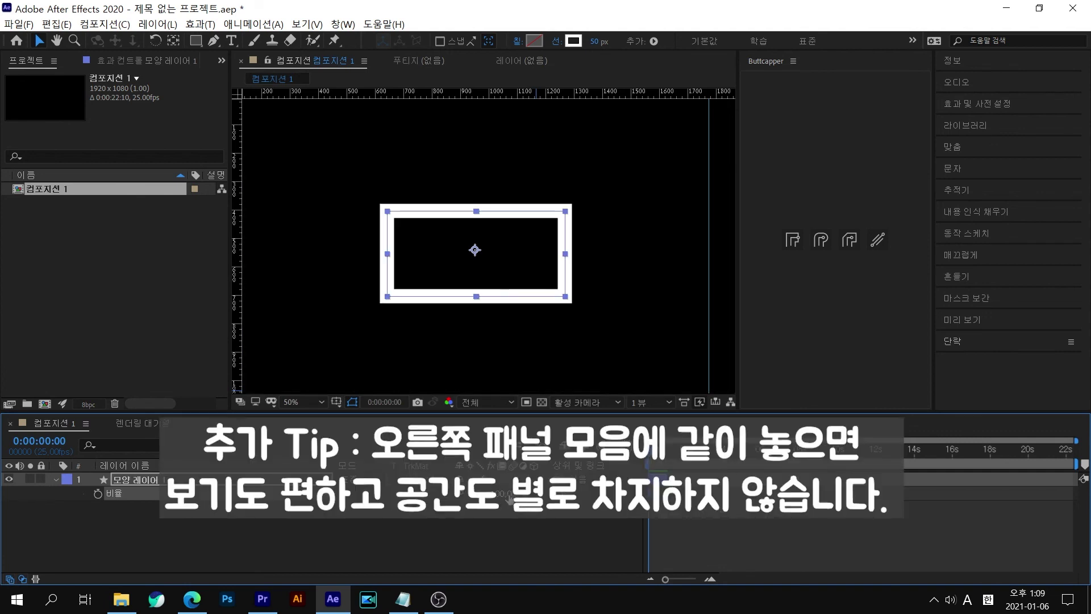
left_click(548, 541)
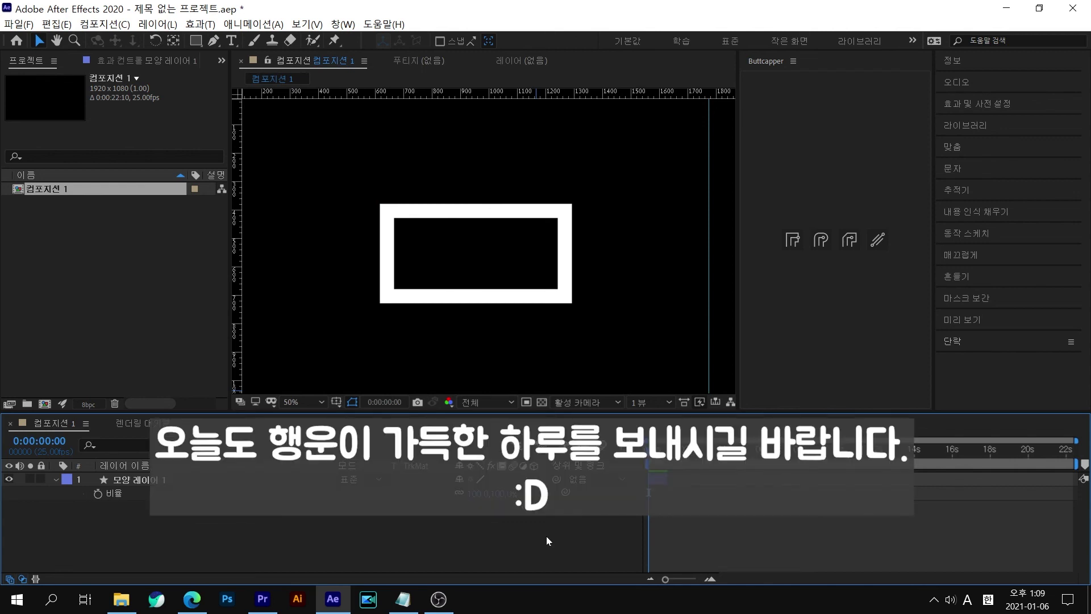
left_click(64, 482)
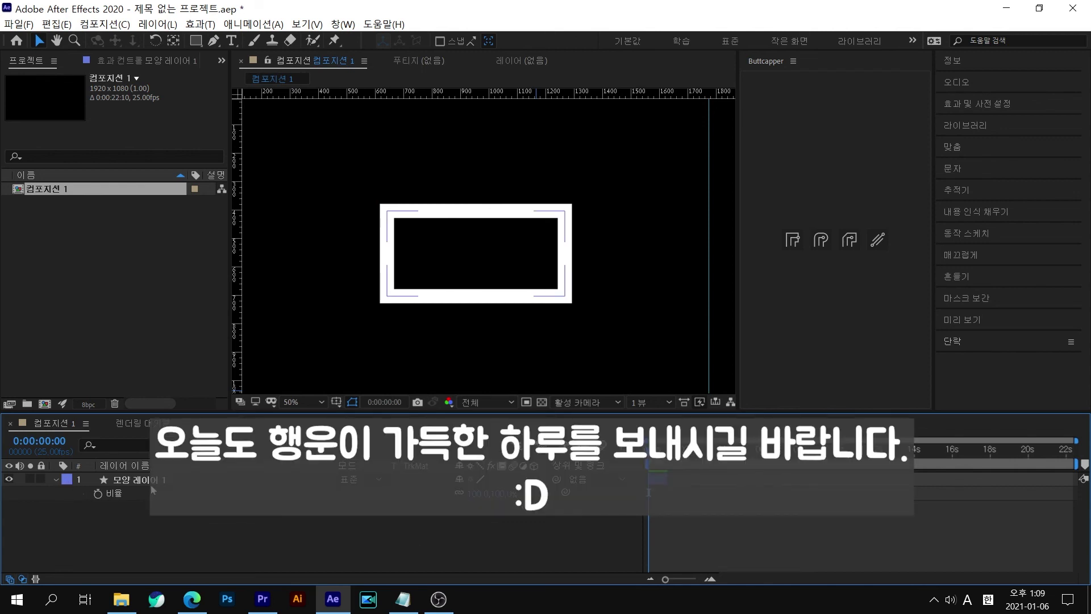